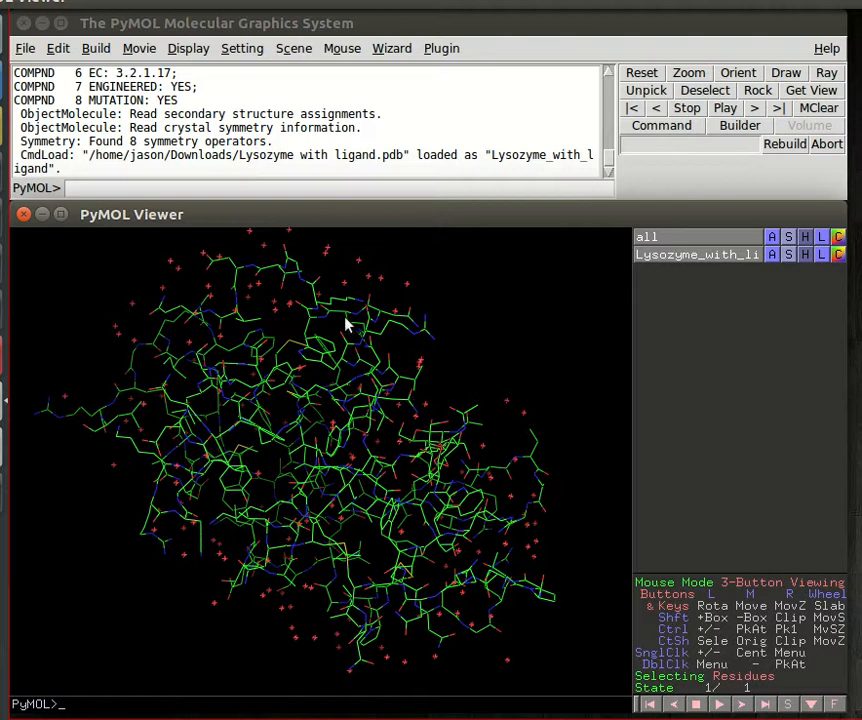
# Rotate the lysozyme structure to examine its line representation from several angles
pyautogui.moveTo(353, 315); pyautogui.dragTo(283, 462)
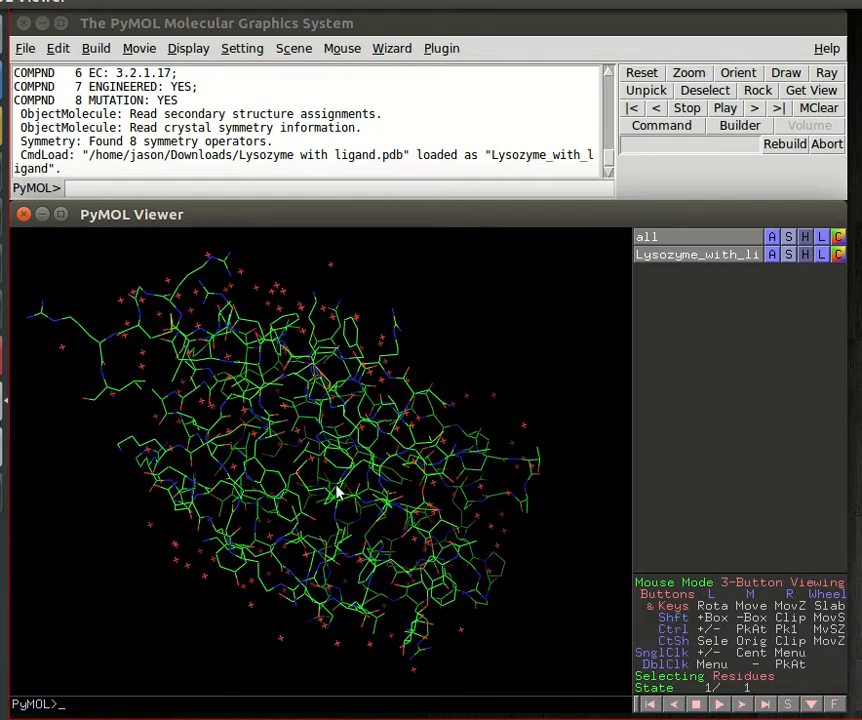
pyautogui.moveTo(292, 513)
pyautogui.mouseDown()
pyautogui.moveTo(308, 485)
pyautogui.moveTo(331, 471)
pyautogui.moveTo(391, 458)
pyautogui.moveTo(444, 500)
pyautogui.moveTo(339, 546)
pyautogui.moveTo(302, 514)
pyautogui.mouseUp()
pyautogui.moveTo(418, 433); pyautogui.dragTo(242, 450)
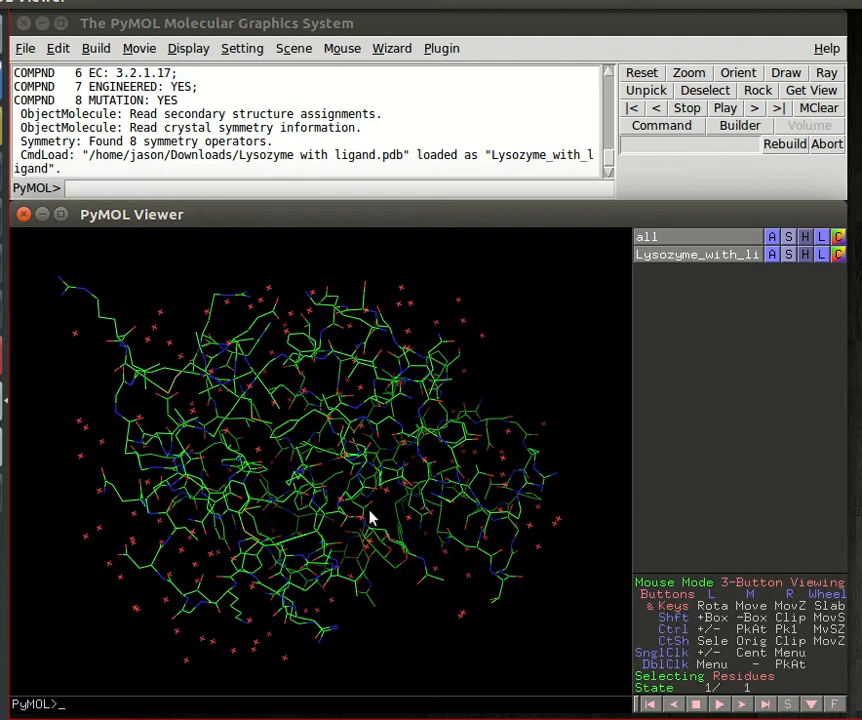
pyautogui.moveTo(408, 460); pyautogui.dragTo(346, 494)
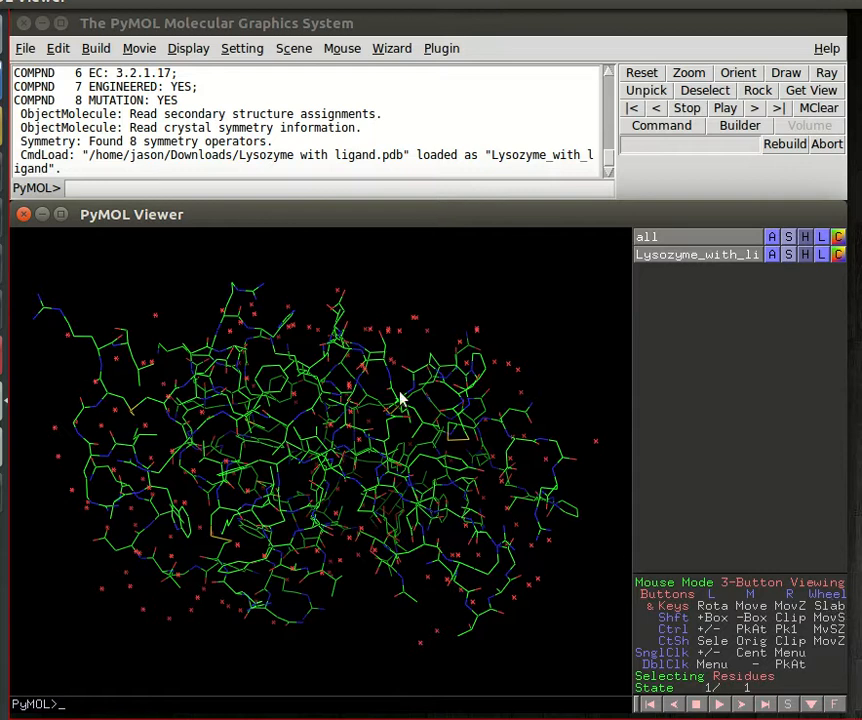
# Narrow and widen the clipping slab to examine cross-sections through the lysozyme structure
pyautogui.scroll(-2, 428, 528)
pyautogui.scroll(-3, 448, 545)
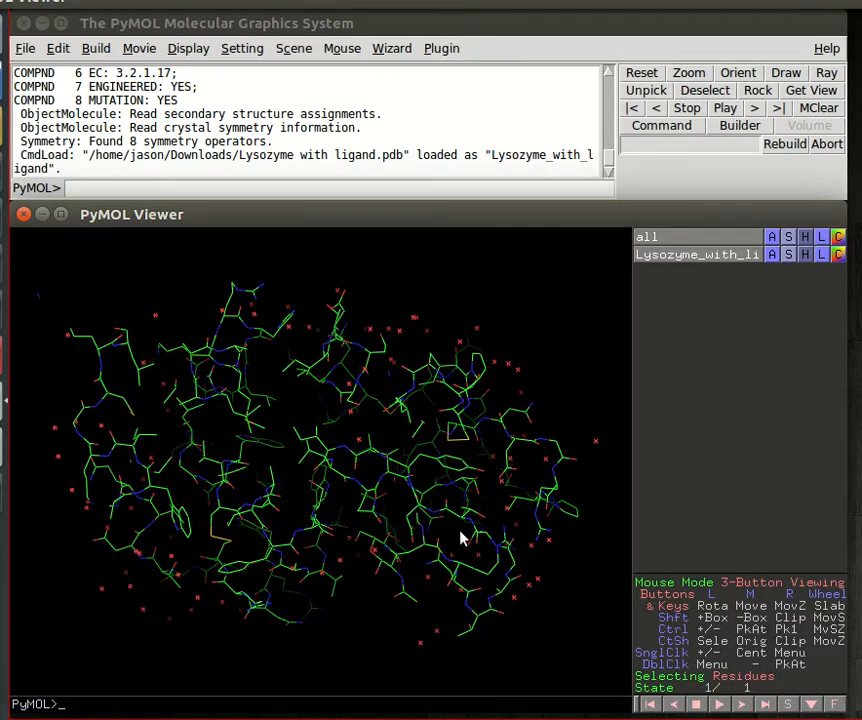
pyautogui.scroll(4, 462, 539)
pyautogui.scroll(-3, 423, 558)
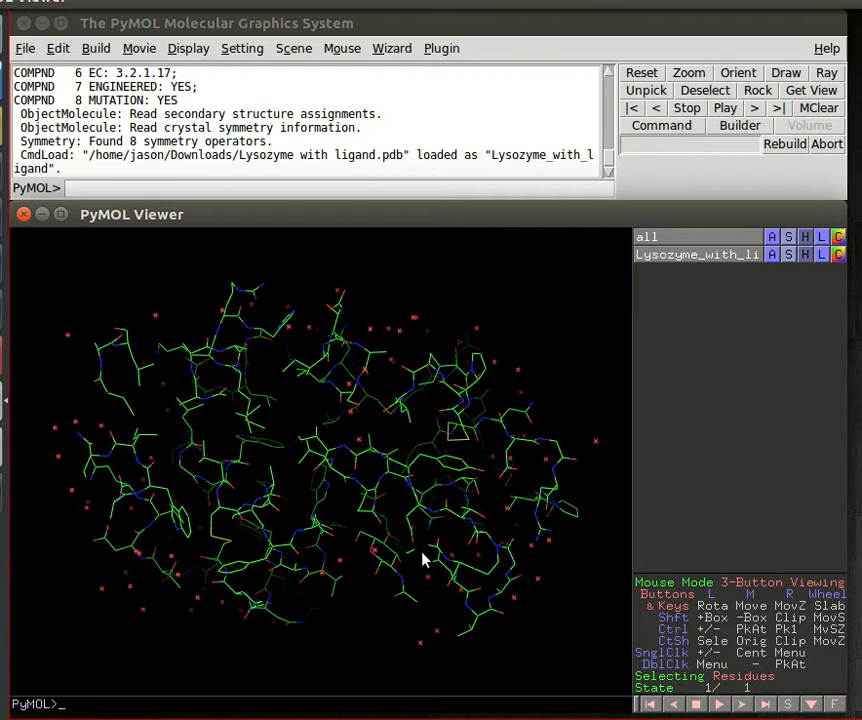
pyautogui.scroll(3, 422, 560)
pyautogui.scroll(-2, 422, 560)
pyautogui.scroll(2, 422, 560)
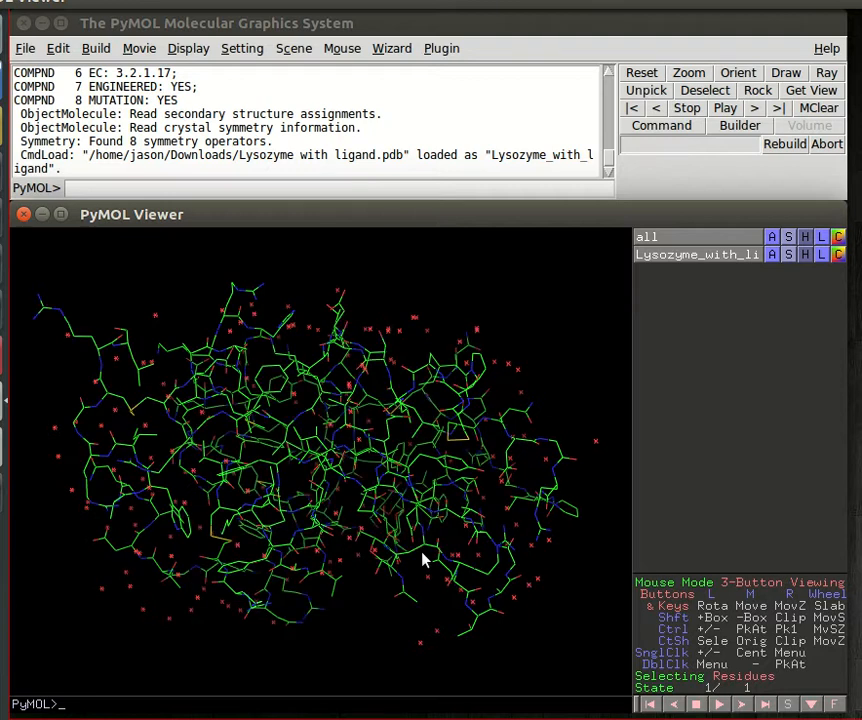
# Examine the available mouse modes and the full-depth lysozyme structure from further orientations
pyautogui.moveTo(473, 379); pyautogui.dragTo(323, 506)
pyautogui.moveTo(245, 418); pyautogui.dragTo(233, 316)
pyautogui.moveTo(402, 387); pyautogui.dragTo(380, 403)
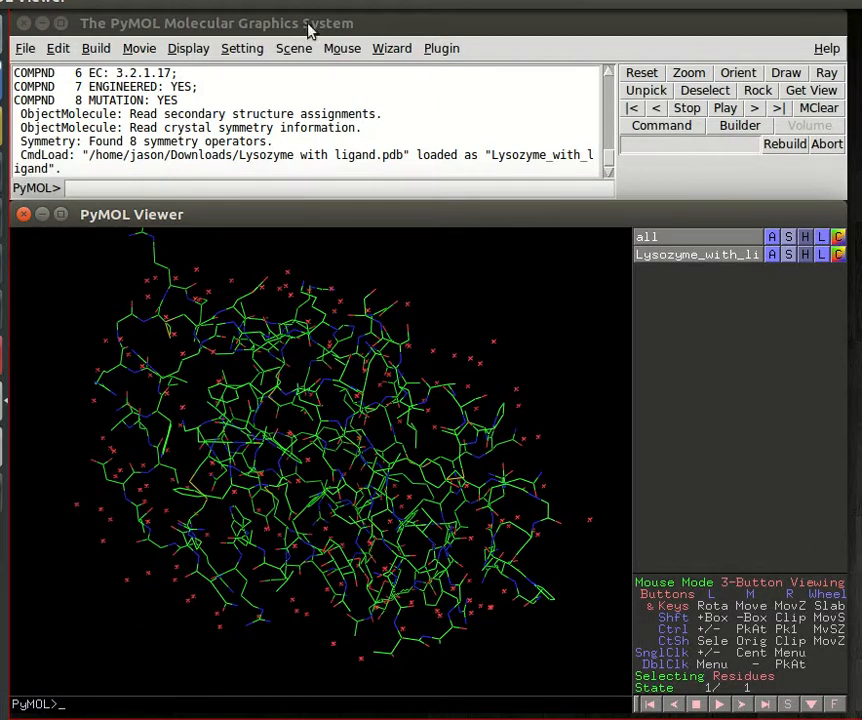
pyautogui.click(350, 58)
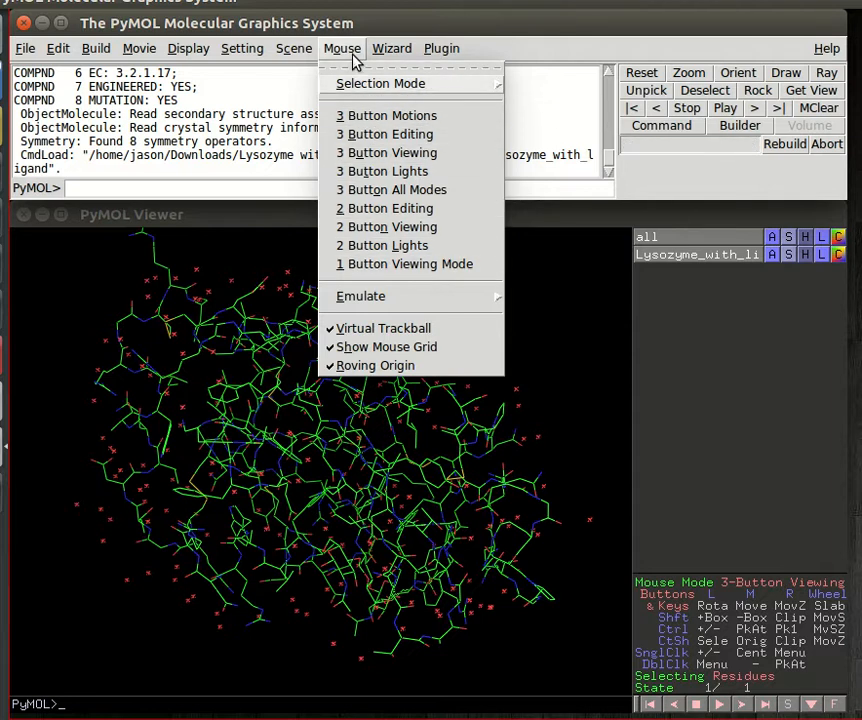
pyautogui.click(215, 230)
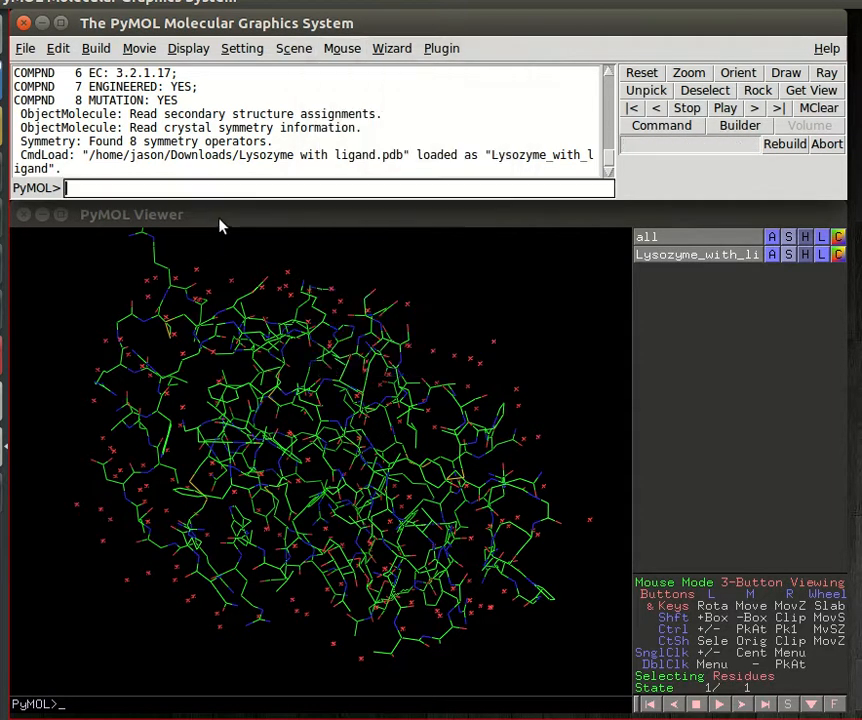
pyautogui.click(292, 300)
pyautogui.moveTo(333, 337); pyautogui.dragTo(252, 306)
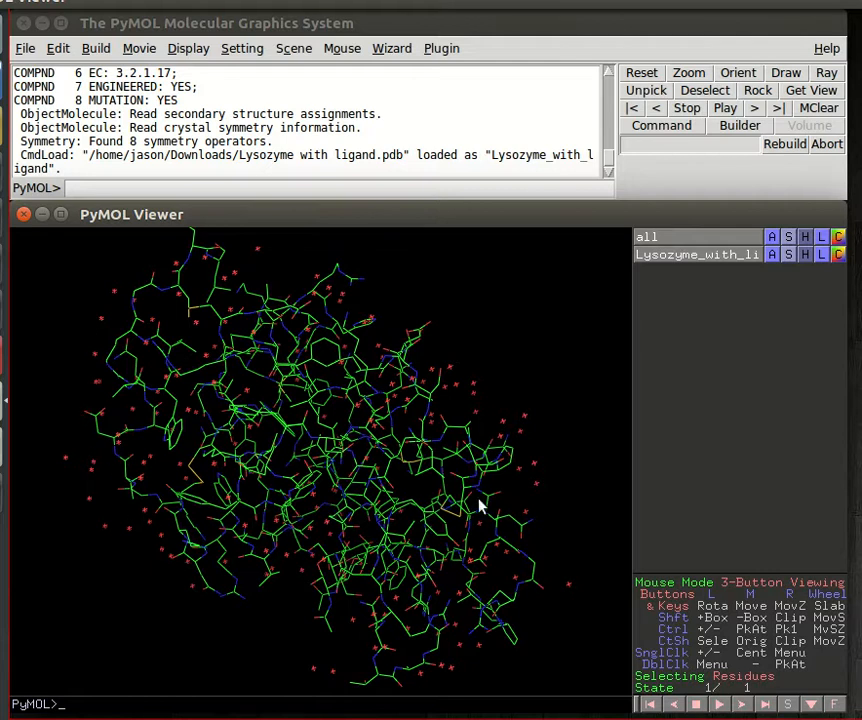
pyautogui.moveTo(377, 450); pyautogui.dragTo(341, 438)
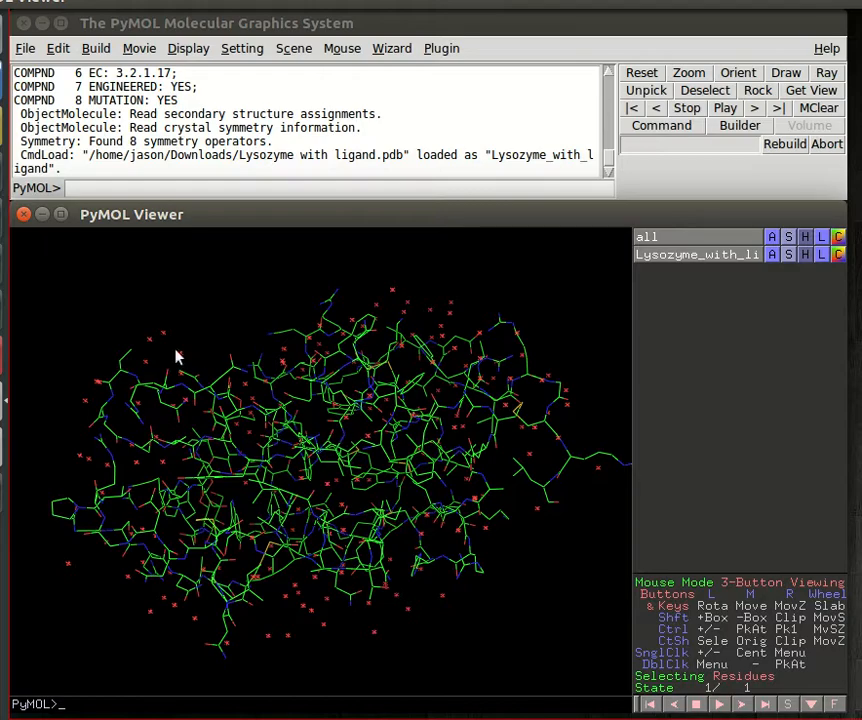
pyautogui.moveTo(127, 535); pyautogui.dragTo(266, 331)
pyautogui.moveTo(383, 519)
pyautogui.mouseDown()
pyautogui.moveTo(458, 456)
pyautogui.moveTo(289, 558)
pyautogui.moveTo(371, 570)
pyautogui.moveTo(431, 447)
pyautogui.moveTo(362, 356)
pyautogui.moveTo(316, 375)
pyautogui.moveTo(339, 558)
pyautogui.moveTo(406, 506)
pyautogui.moveTo(483, 491)
pyautogui.moveTo(371, 531)
pyautogui.moveTo(394, 519)
pyautogui.mouseUp()
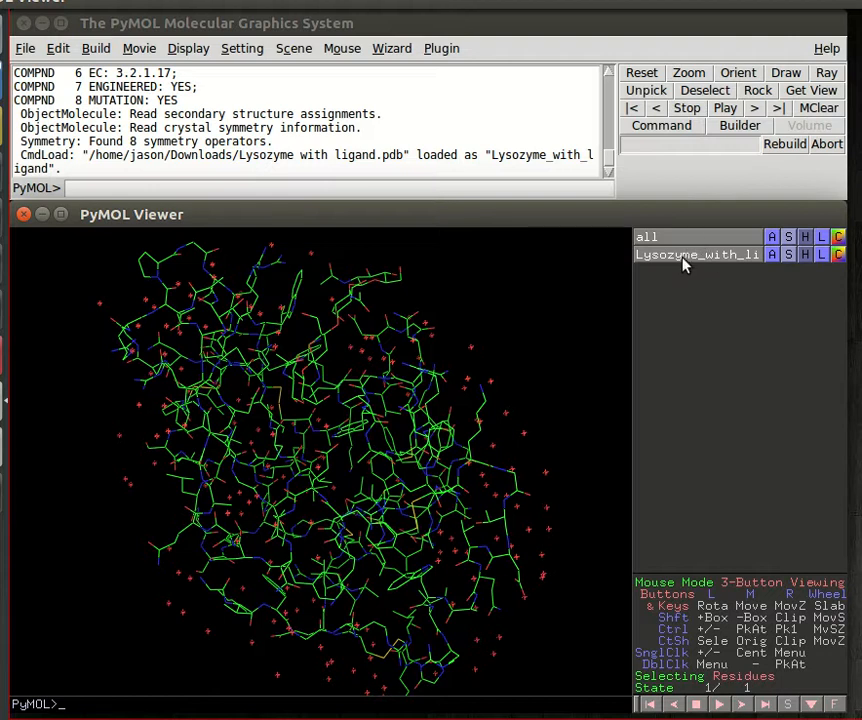
# Toggle the display of the lysozyme object and of all objects off and back on
pyautogui.click(708, 256)
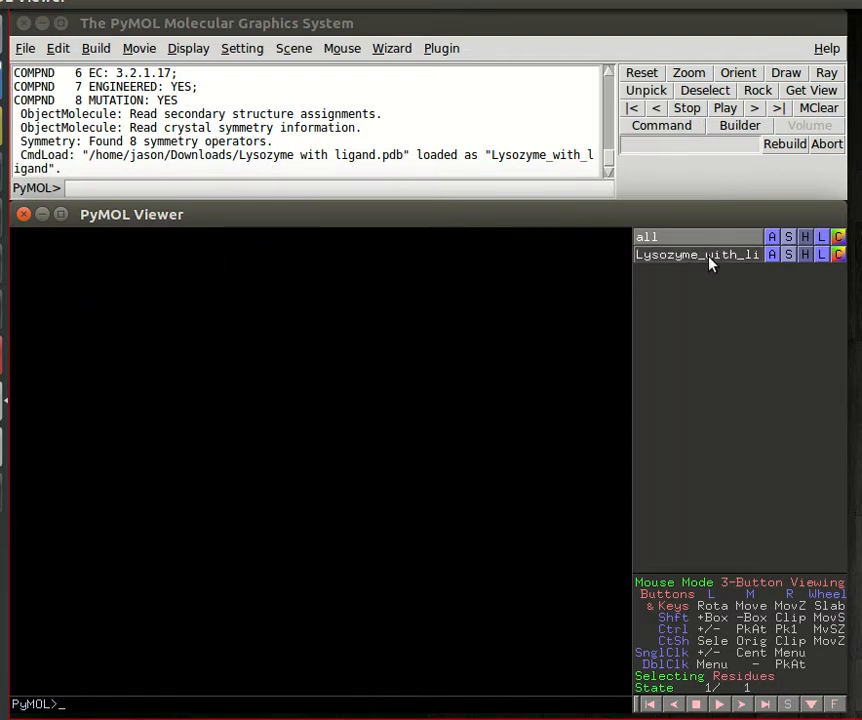
pyautogui.click(708, 258)
pyautogui.click(712, 243)
pyautogui.click(712, 245)
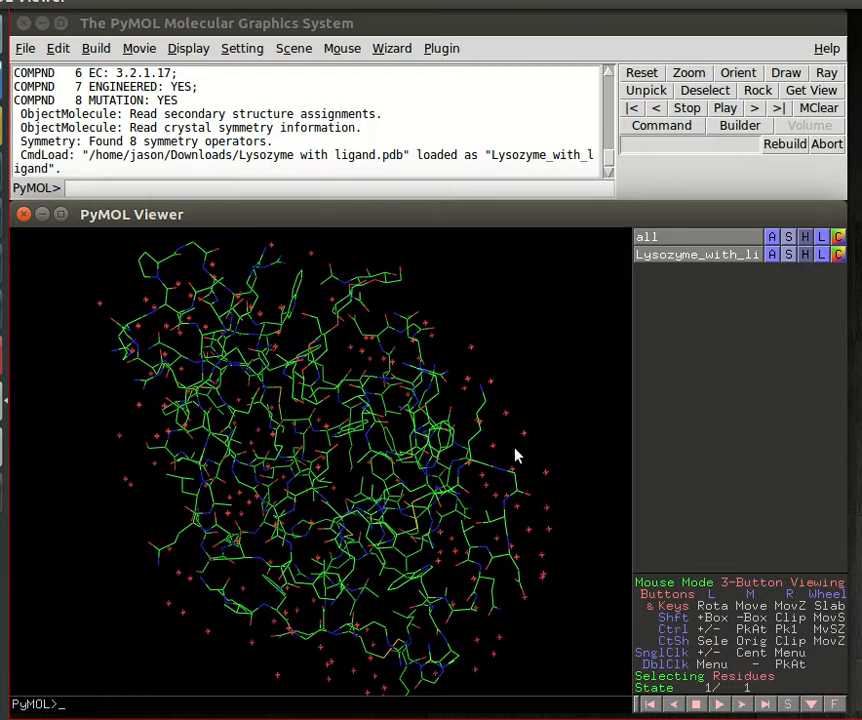
# Hide the nonbonded atoms of the lysozyme object and inspect the remaining structure from several angles
pyautogui.click(805, 256)
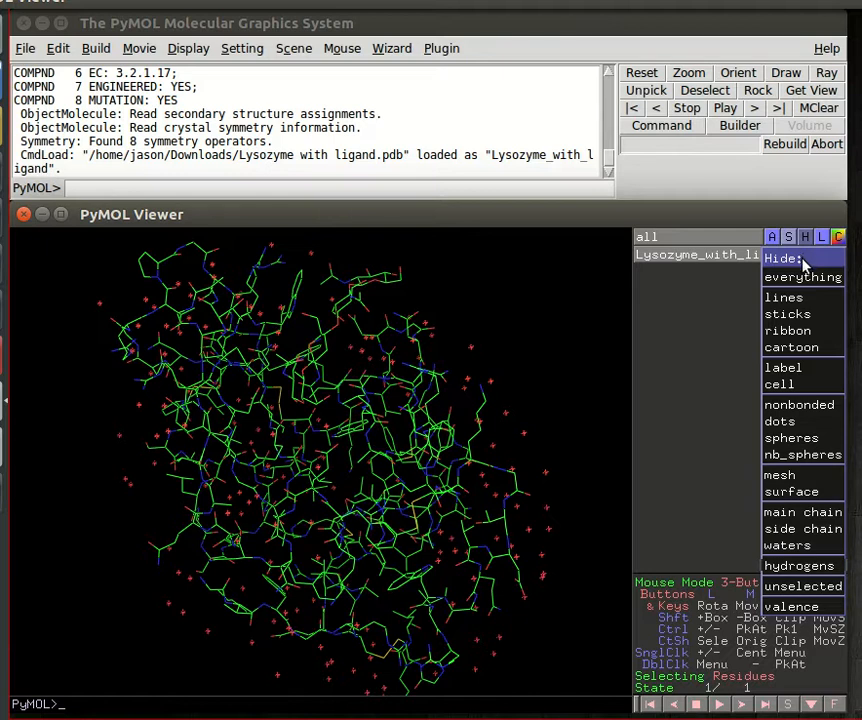
pyautogui.click(797, 411)
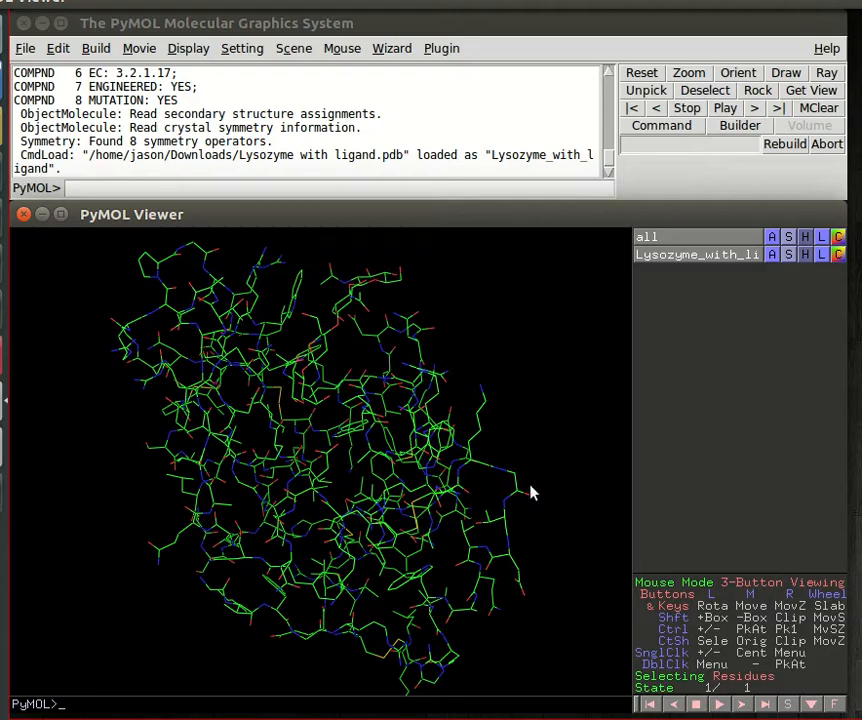
pyautogui.moveTo(445, 363); pyautogui.dragTo(341, 423)
pyautogui.moveTo(343, 596); pyautogui.dragTo(417, 589)
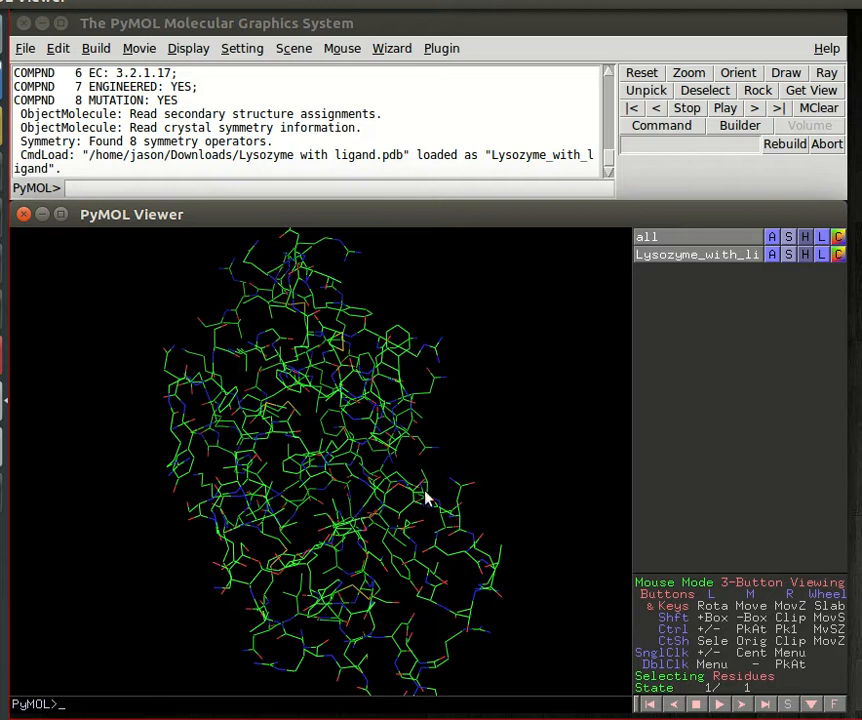
pyautogui.moveTo(268, 555); pyautogui.dragTo(316, 530)
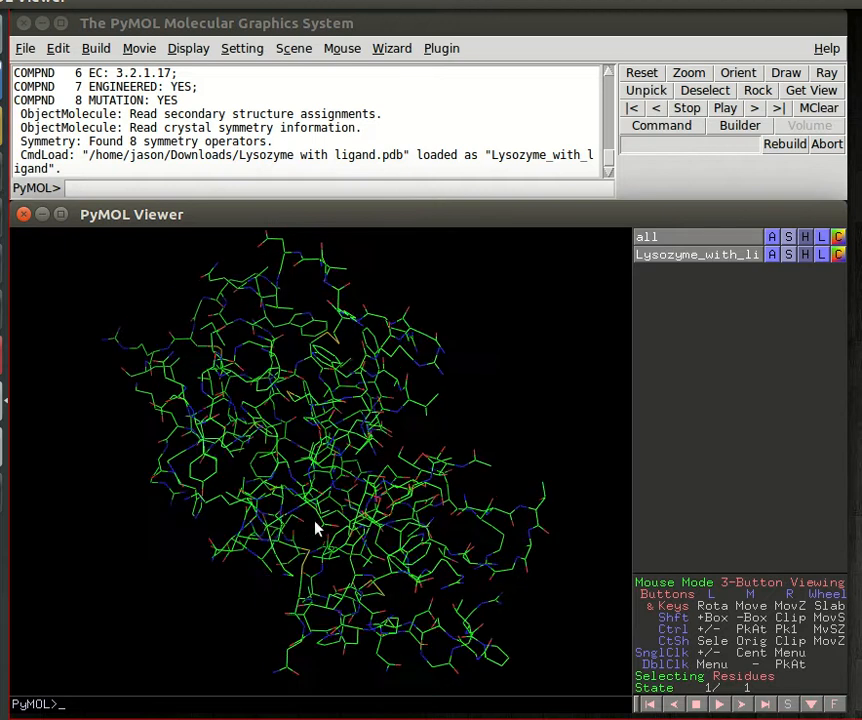
pyautogui.moveTo(435, 360); pyautogui.dragTo(407, 490)
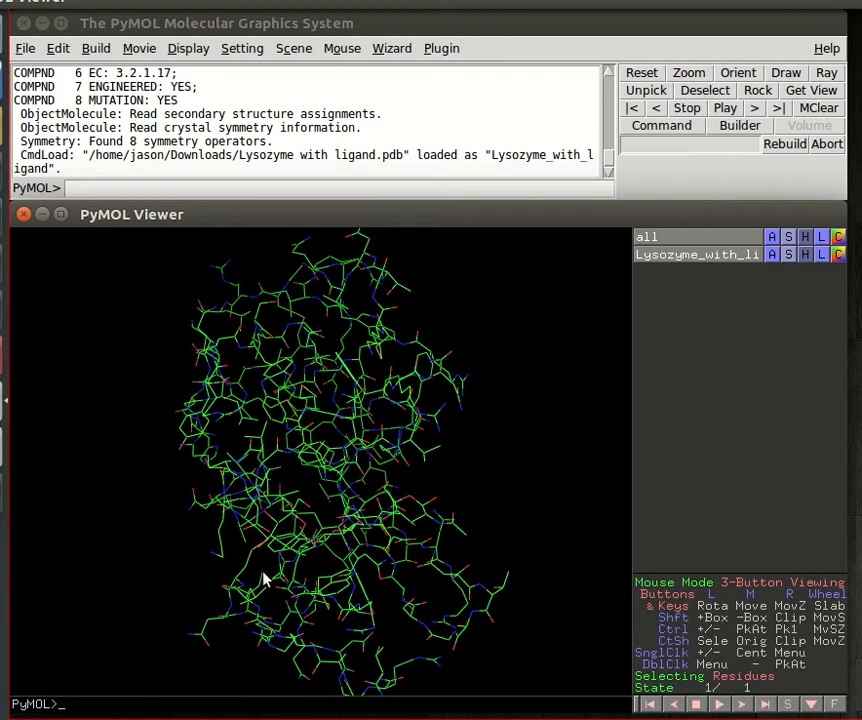
pyautogui.moveTo(368, 530); pyautogui.dragTo(385, 512)
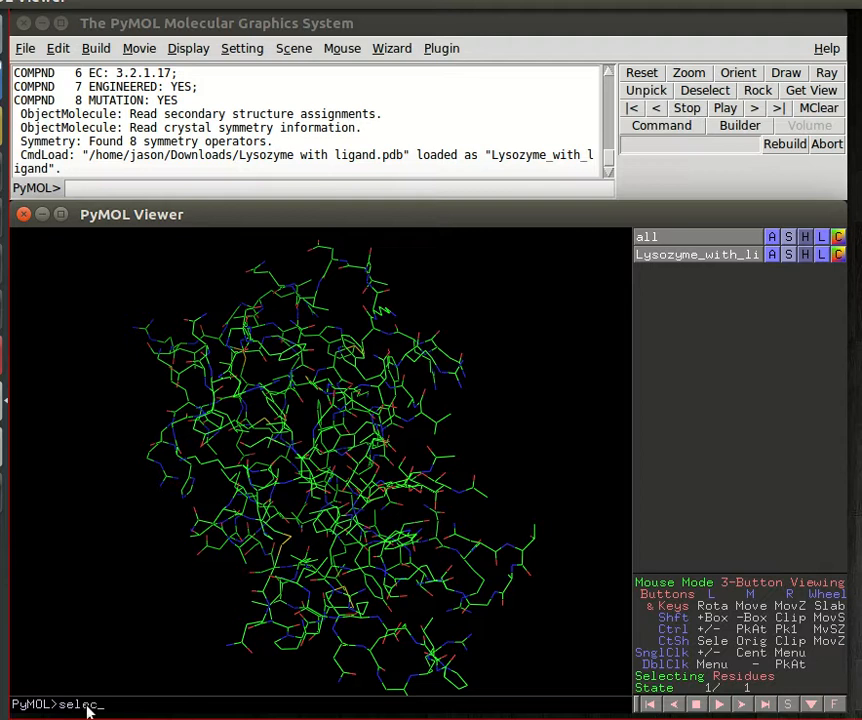
# Create a selection named Ligand from the NAG residues with the command "select Ligand, resn NAG"
pyautogui.write('I')
pyautogui.write('igand')
pyautogui.write(', resn NAG')
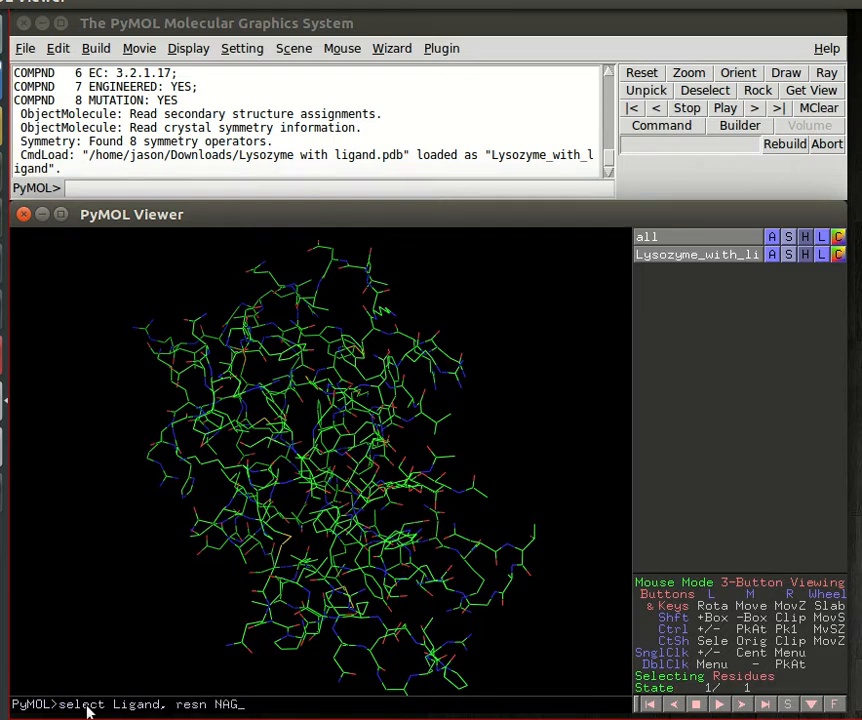
pyautogui.press('Return')
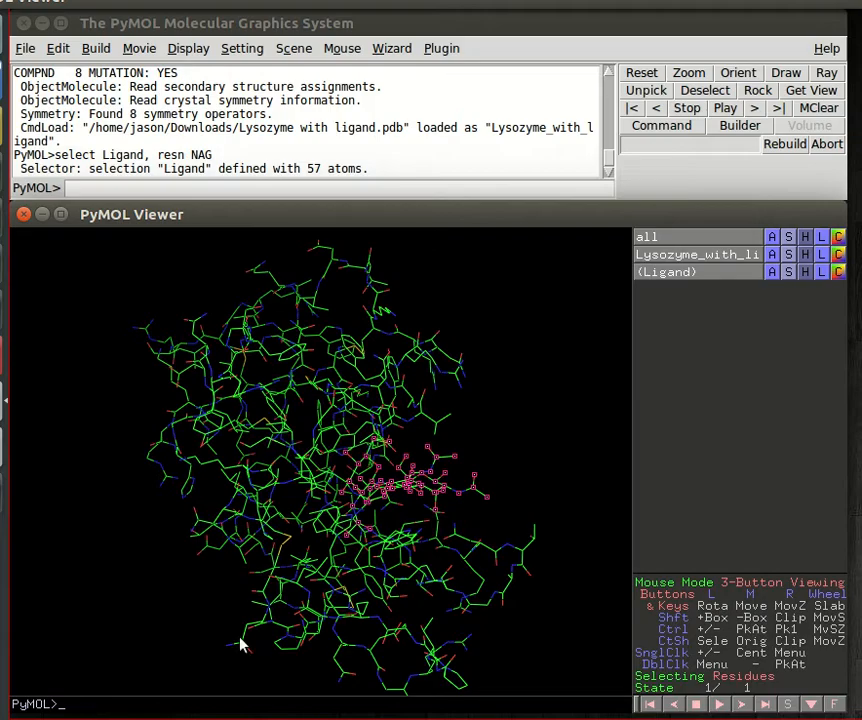
# Copy the Ligand selection to a new object and delete the original selection
pyautogui.moveTo(419, 539); pyautogui.dragTo(354, 564)
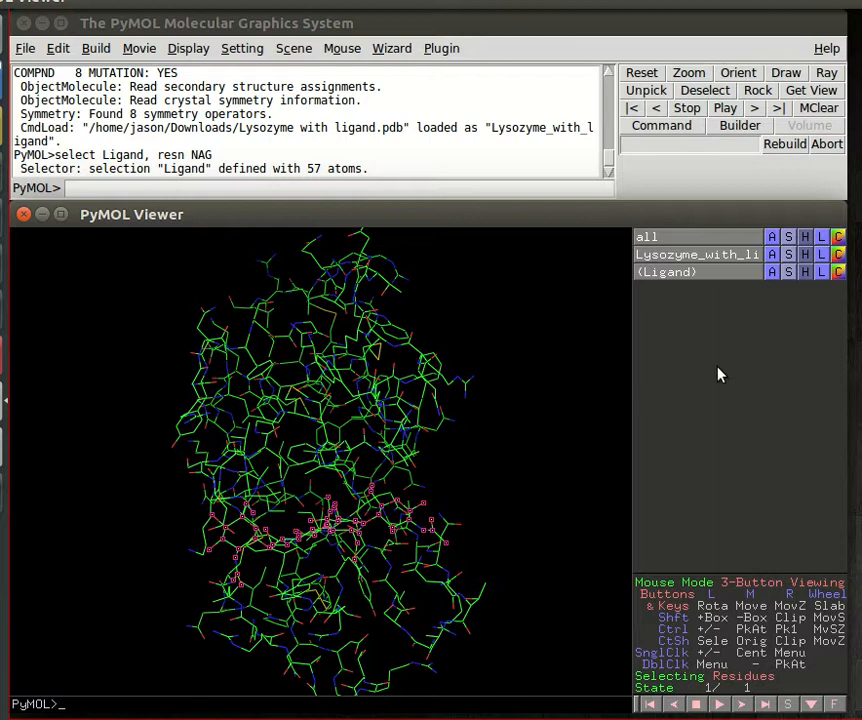
pyautogui.click(773, 274)
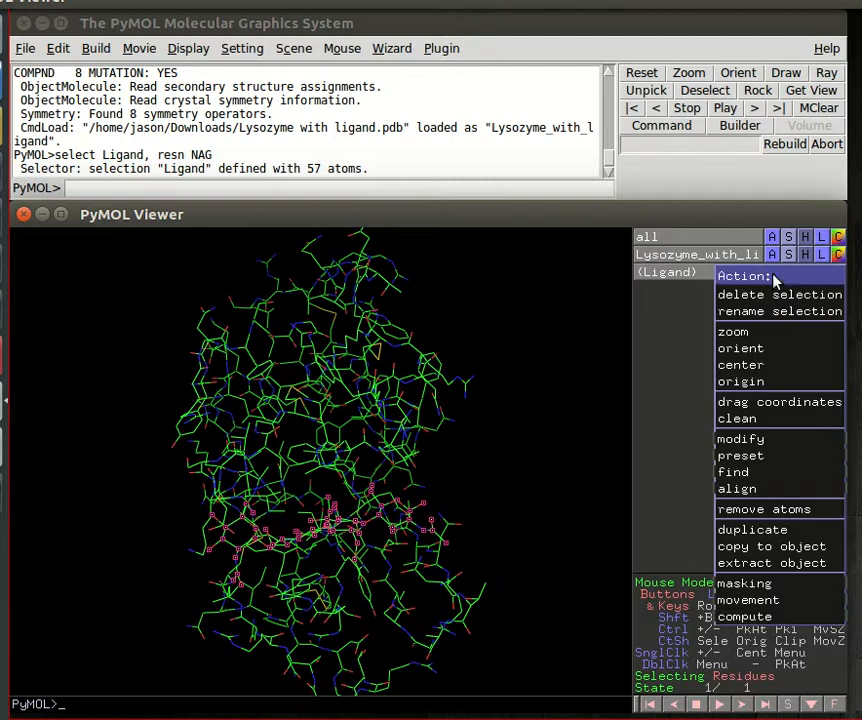
pyautogui.click(776, 549)
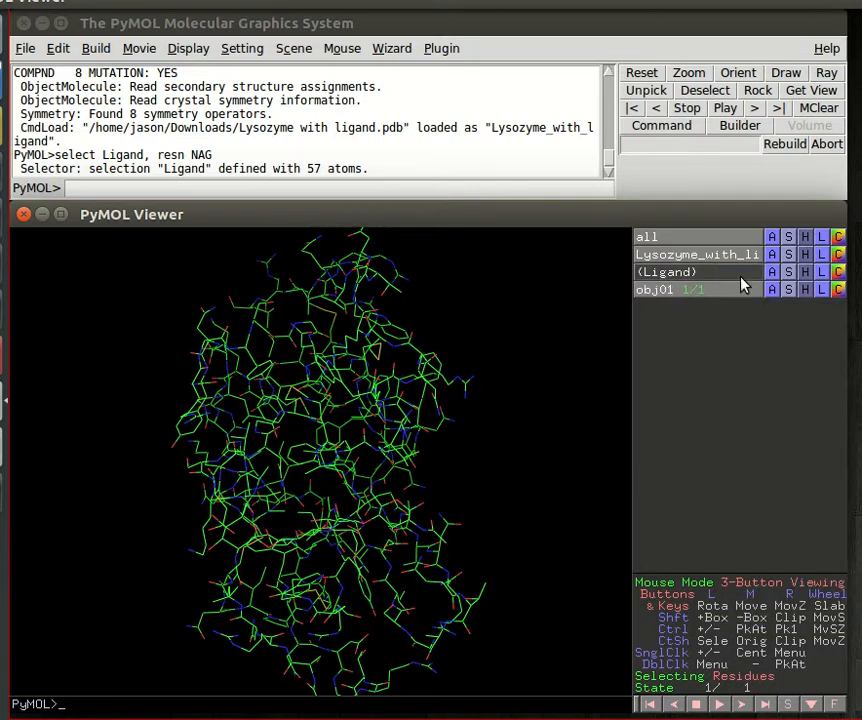
pyautogui.click(773, 273)
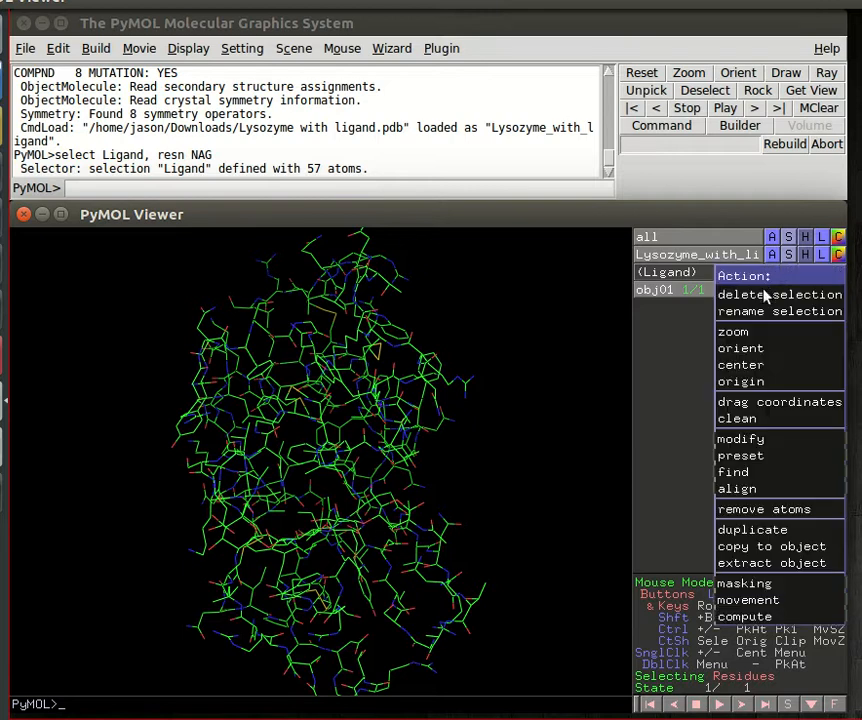
pyautogui.click(766, 294)
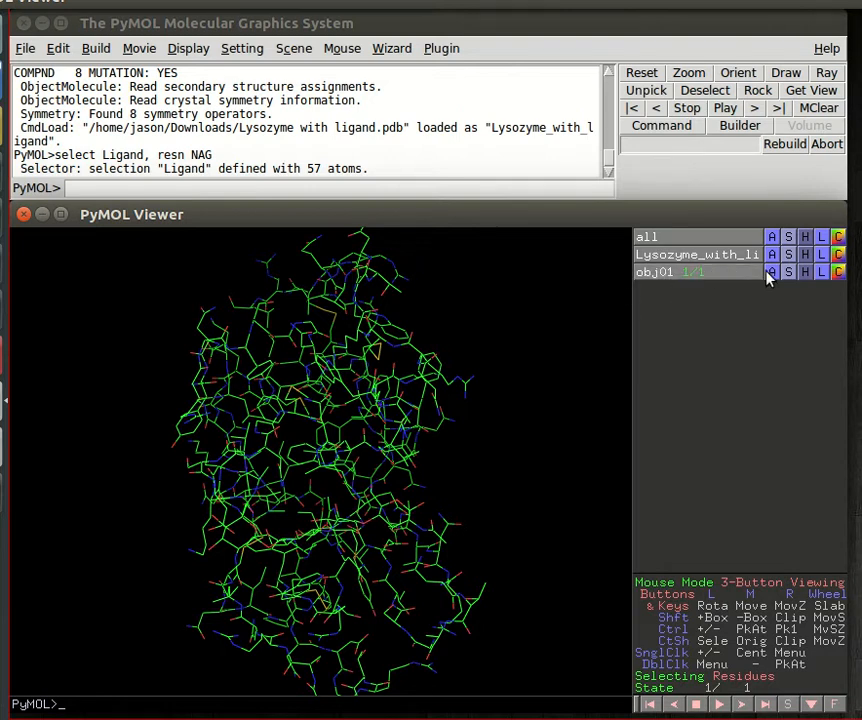
# Rename the copied object obj01 to Ligand
pyautogui.click(718, 273)
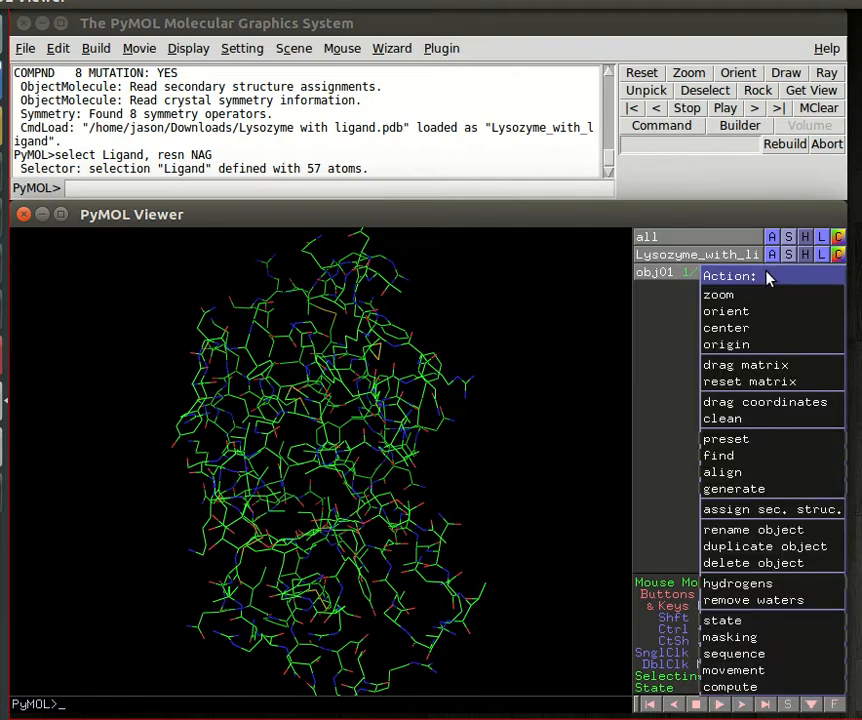
pyautogui.click(789, 530)
pyautogui.press('BackSpace')
pyautogui.press('BackSpace')
pyautogui.press('BackSpace')
pyautogui.press('BackSpace')
pyautogui.press('BackSpace')
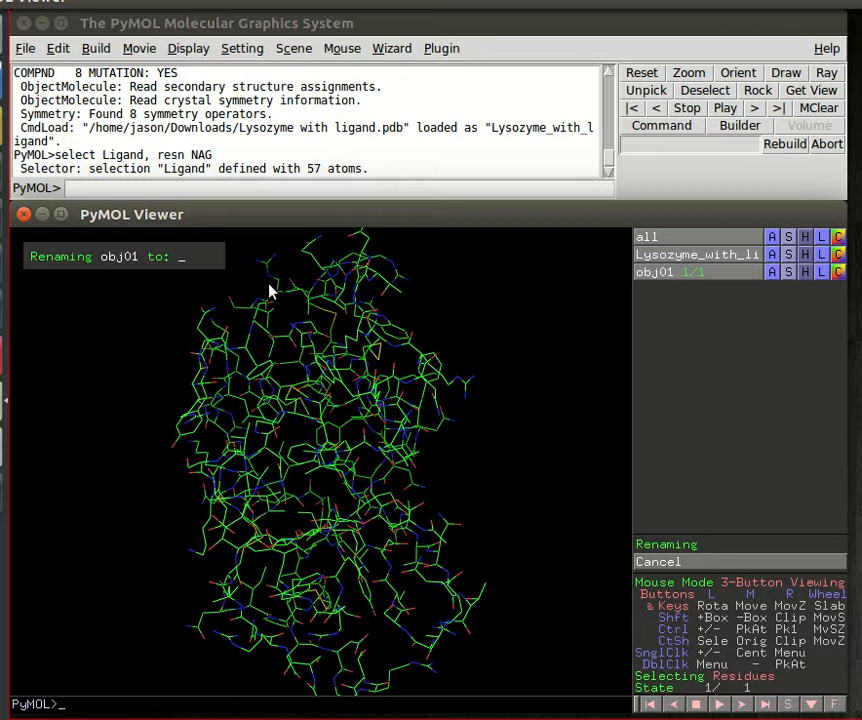
pyautogui.write('Ligand')
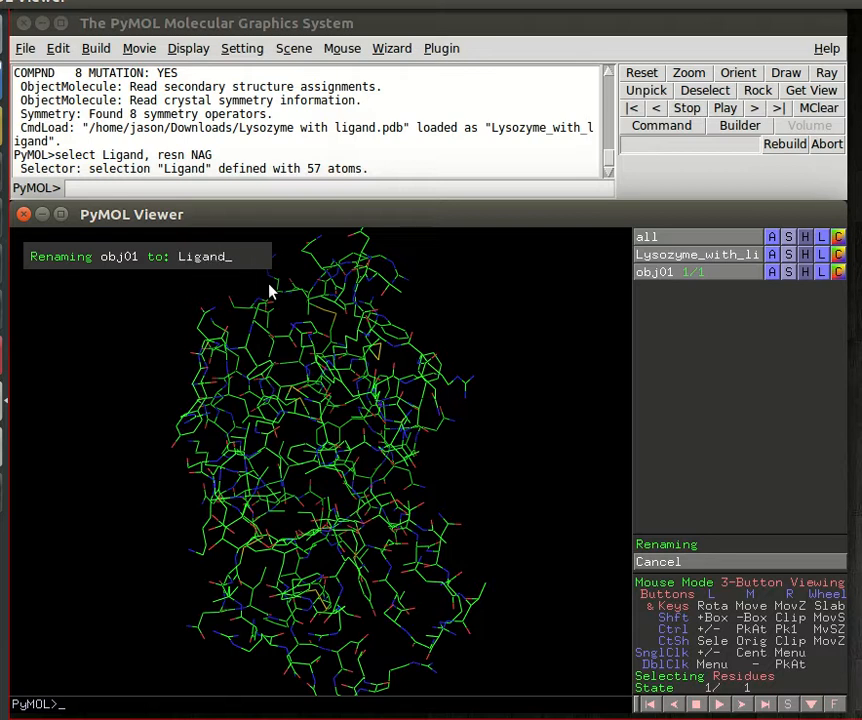
pyautogui.press('Return')
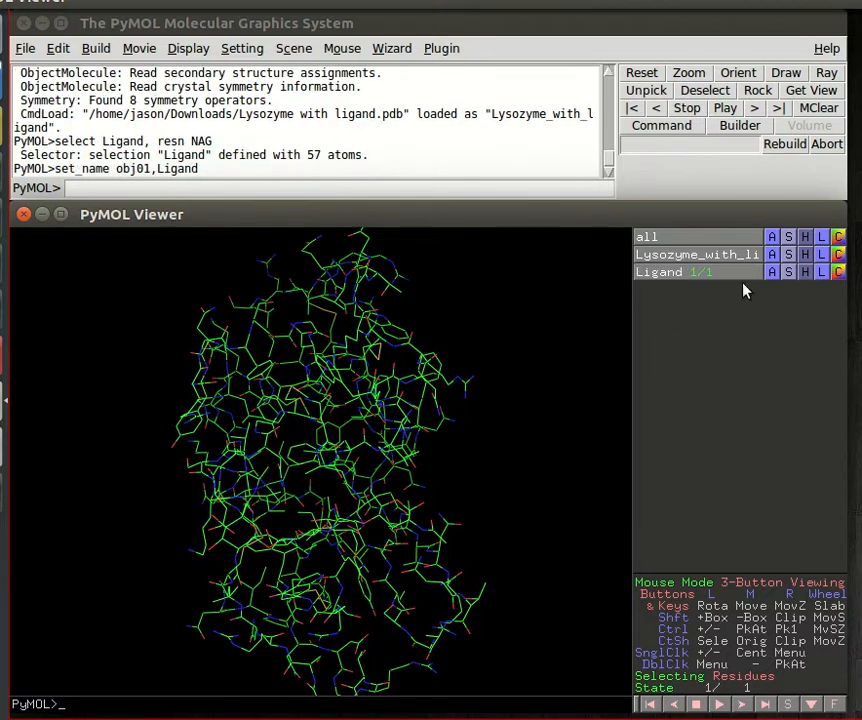
# Show the Ligand object as sticks and colour it red
pyautogui.click(788, 272)
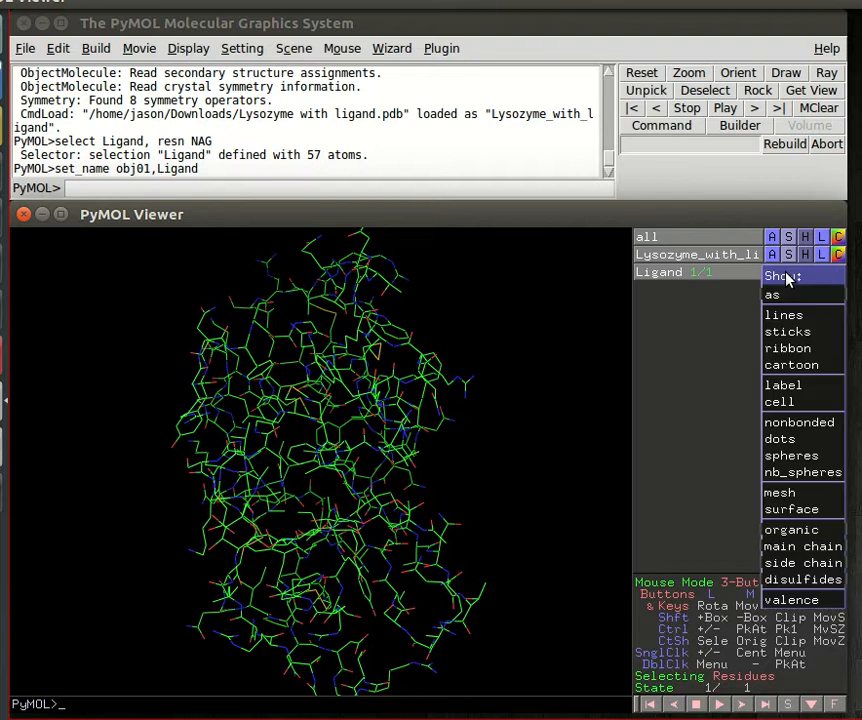
pyautogui.click(797, 334)
pyautogui.moveTo(327, 602)
pyautogui.mouseDown()
pyautogui.moveTo(383, 621)
pyautogui.moveTo(445, 614)
pyautogui.moveTo(323, 602)
pyautogui.moveTo(416, 458)
pyautogui.moveTo(292, 473)
pyautogui.moveTo(439, 427)
pyautogui.moveTo(304, 520)
pyautogui.moveTo(454, 464)
pyautogui.moveTo(290, 497)
pyautogui.moveTo(327, 485)
pyautogui.moveTo(335, 496)
pyautogui.moveTo(270, 530)
pyautogui.moveTo(321, 496)
pyautogui.moveTo(333, 513)
pyautogui.moveTo(315, 515)
pyautogui.moveTo(365, 497)
pyautogui.mouseUp()
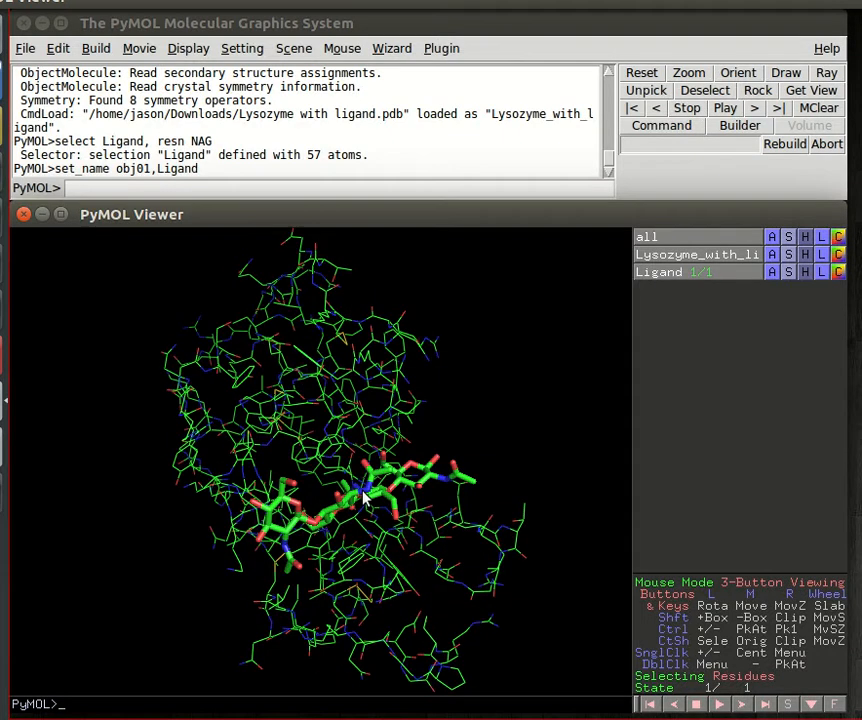
pyautogui.click(837, 272)
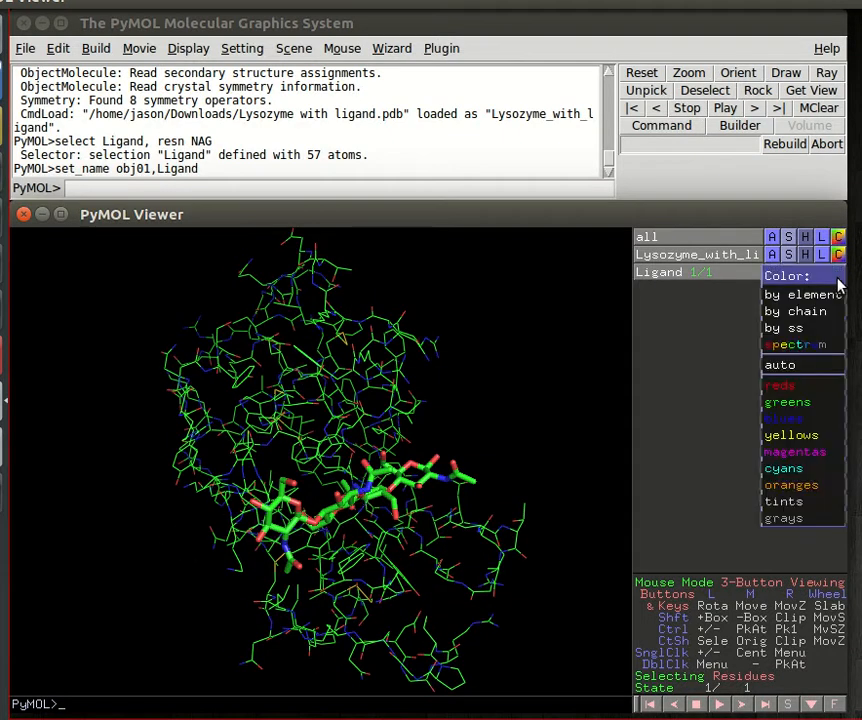
pyautogui.moveTo(818, 392)
pyautogui.click(712, 387)
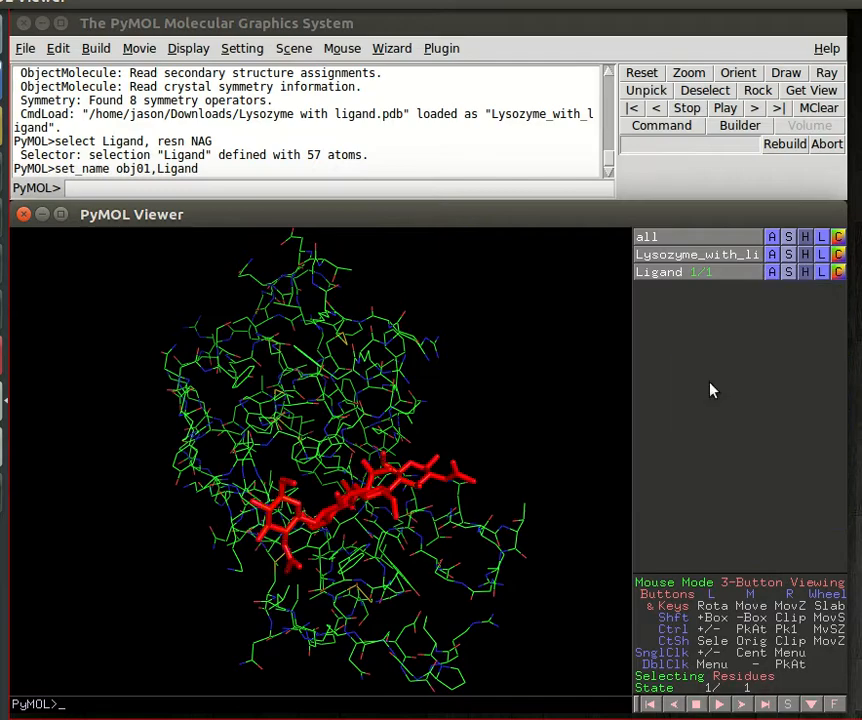
# Display the residue sequence and select serine 81 of the lysozyme chain to locate it in the structure
pyautogui.moveTo(341, 398); pyautogui.dragTo(298, 410)
pyautogui.moveTo(437, 531)
pyautogui.mouseDown()
pyautogui.moveTo(389, 560)
pyautogui.moveTo(305, 586)
pyautogui.moveTo(235, 593)
pyautogui.moveTo(283, 573)
pyautogui.moveTo(447, 561)
pyautogui.moveTo(439, 556)
pyautogui.mouseUp()
pyautogui.moveTo(319, 558); pyautogui.dragTo(264, 418)
pyautogui.moveTo(377, 402); pyautogui.dragTo(372, 390)
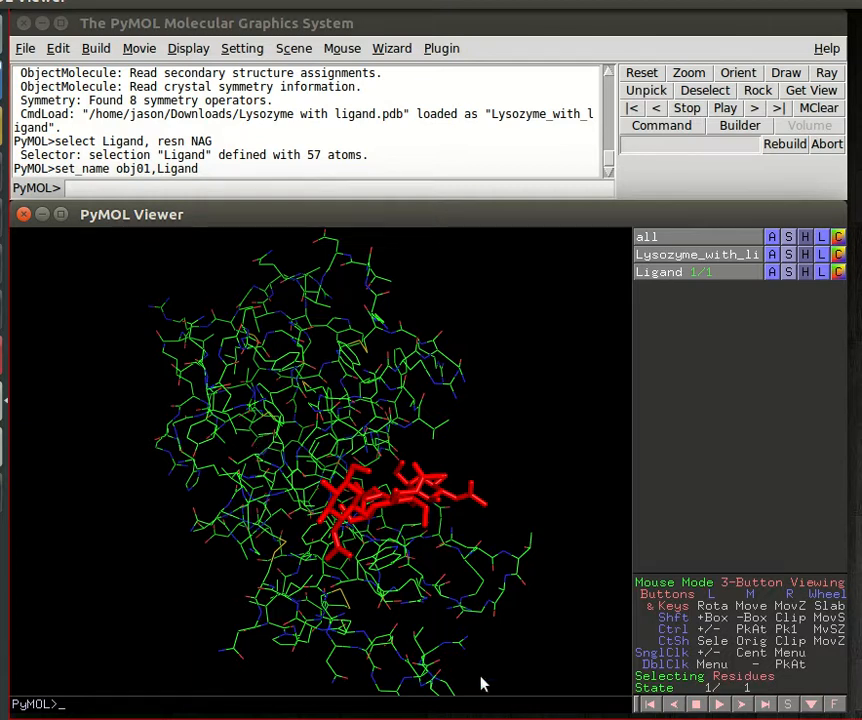
pyautogui.click(789, 706)
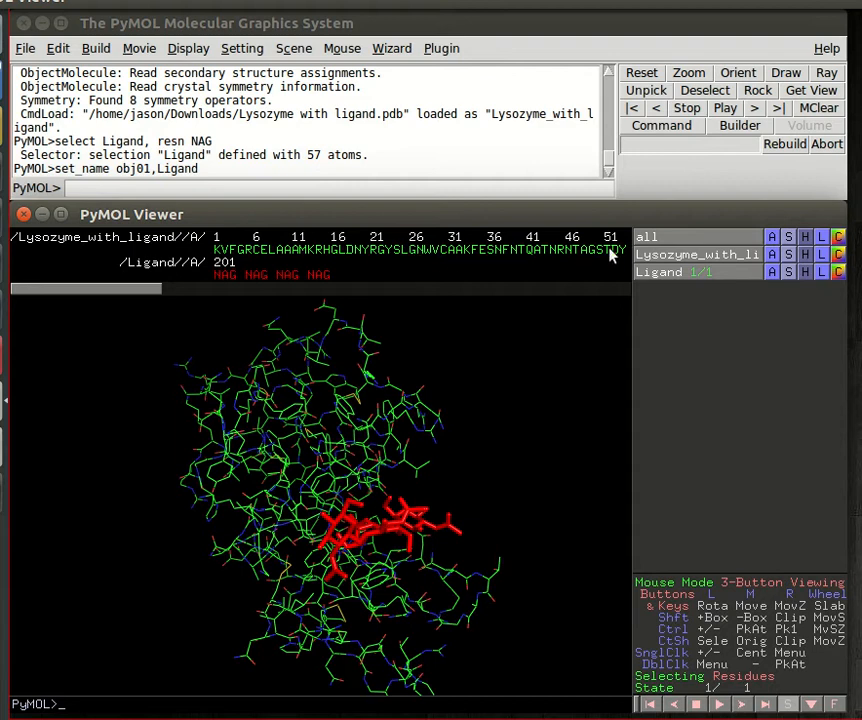
pyautogui.moveTo(137, 290); pyautogui.dragTo(267, 290)
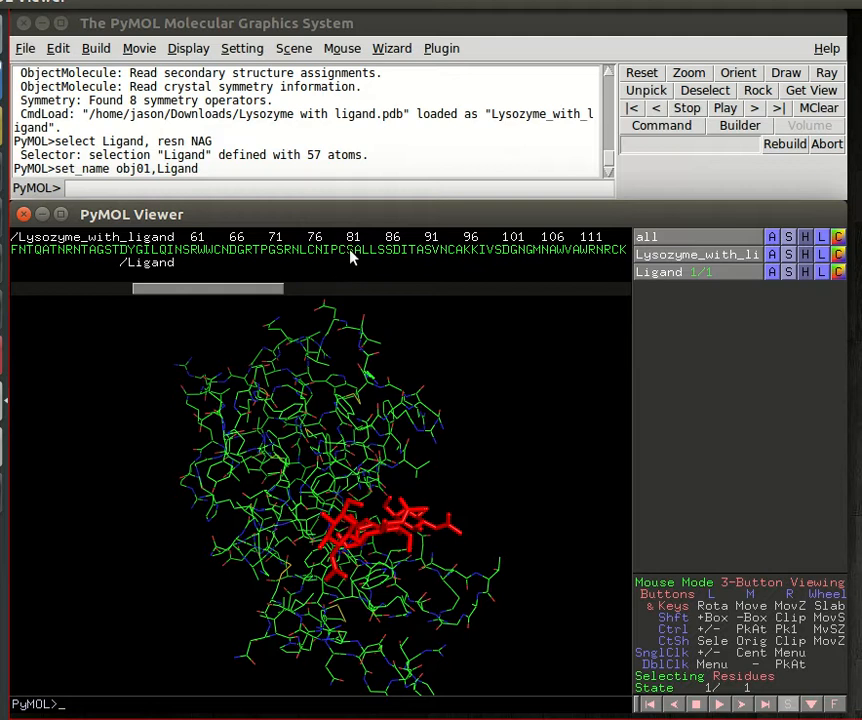
pyautogui.click(350, 250)
pyautogui.moveTo(314, 641); pyautogui.dragTo(217, 504)
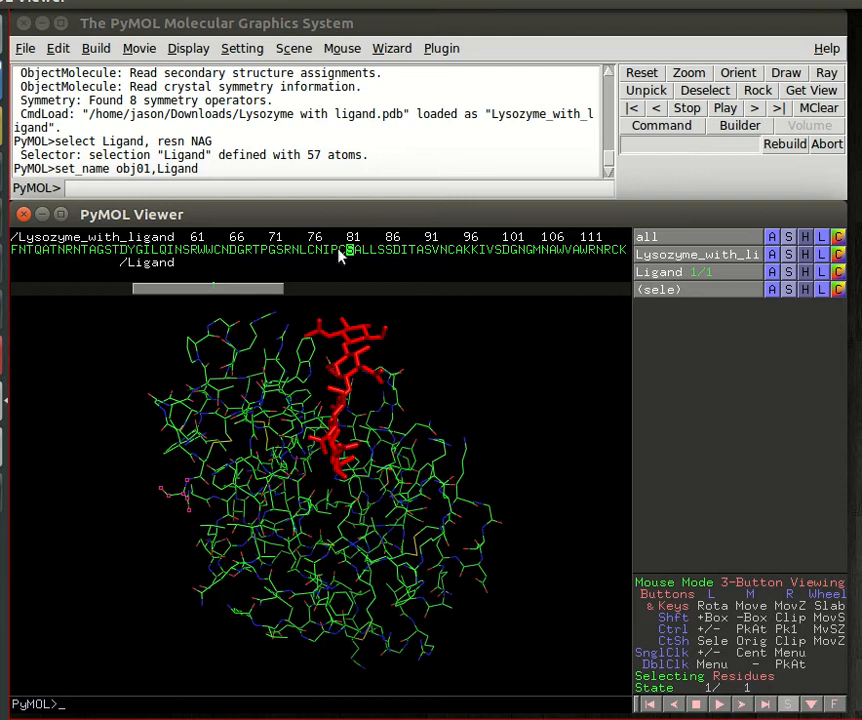
# Toggle the four NAG residues of the ligand in the sequence selection, and hide the sequence display
pyautogui.moveTo(217, 339); pyautogui.dragTo(62, 292)
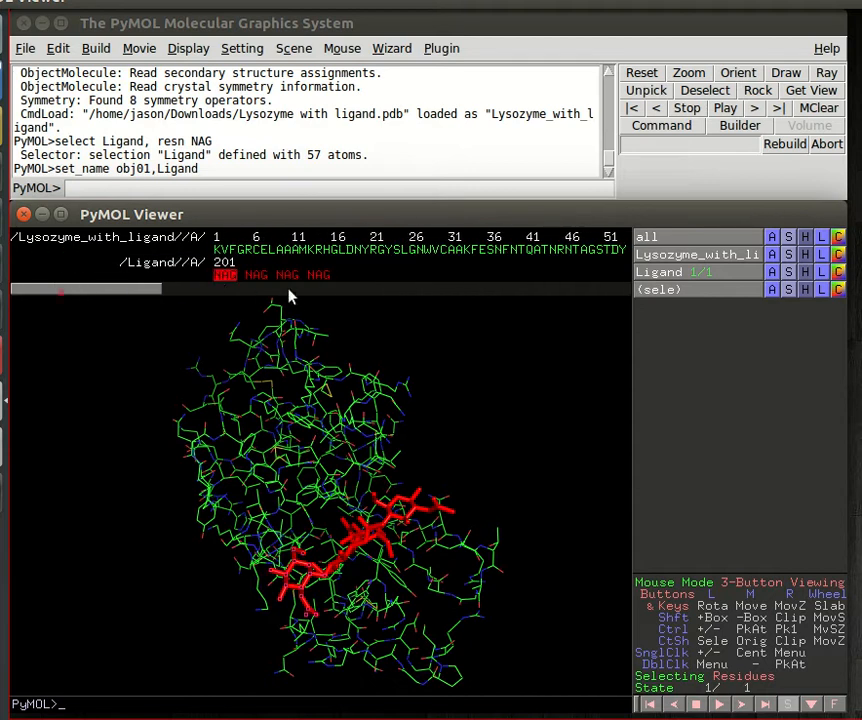
pyautogui.moveTo(265, 285); pyautogui.dragTo(317, 279)
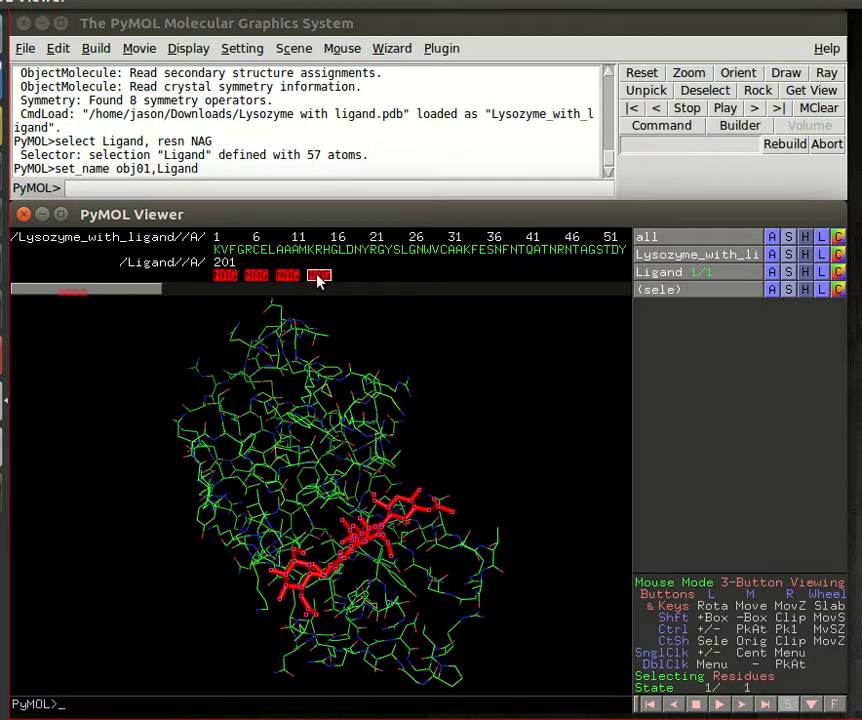
pyautogui.moveTo(225, 275); pyautogui.dragTo(331, 287)
pyautogui.click(787, 704)
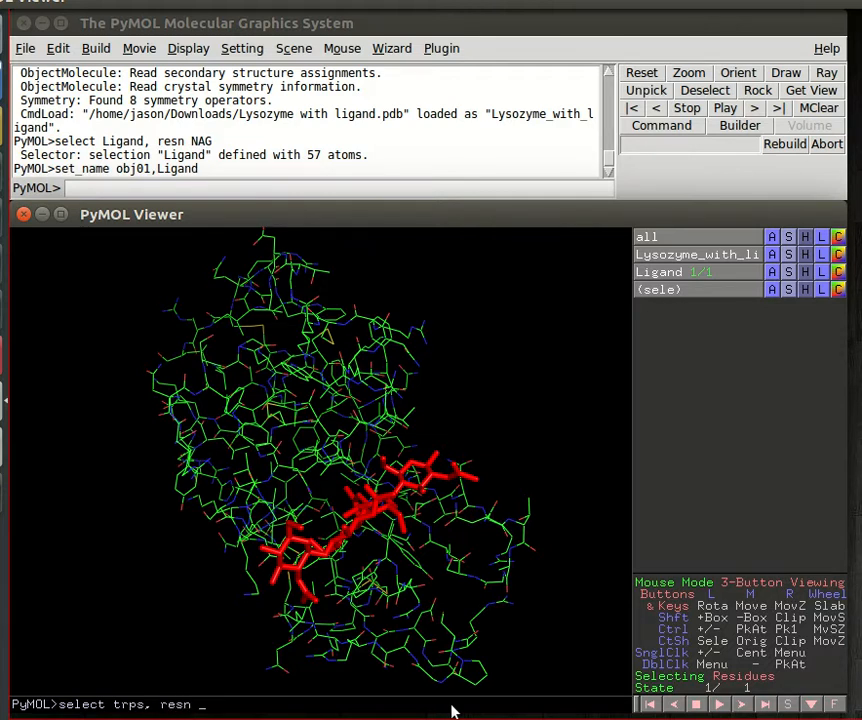
# Create a selection named trps from all tryptophan residues with "select trps, resn trp" and inspect it around the ligand
pyautogui.press('Return')
pyautogui.moveTo(377, 620); pyautogui.dragTo(373, 512)
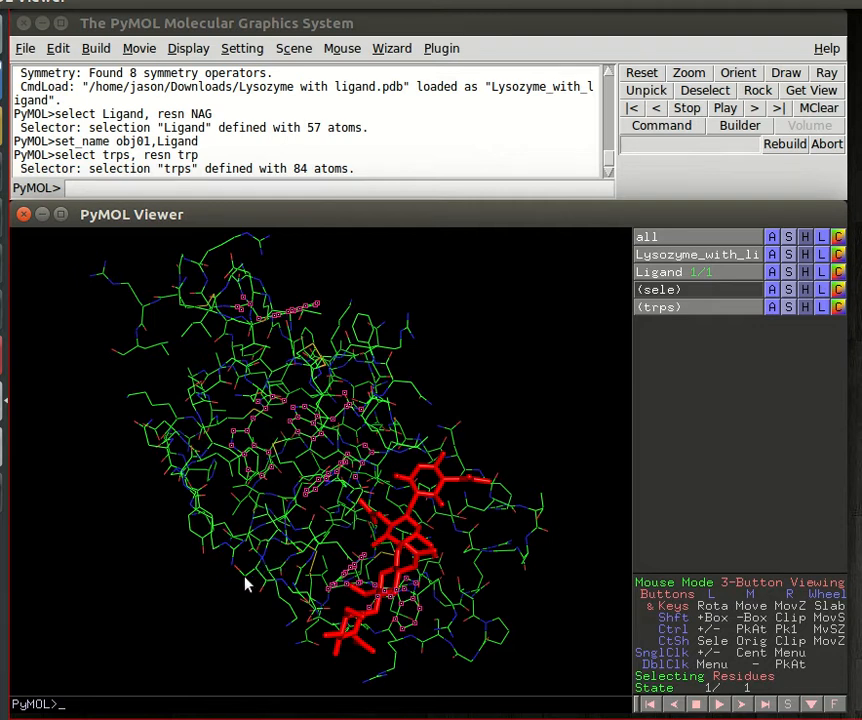
pyautogui.moveTo(250, 578); pyautogui.dragTo(238, 541)
pyautogui.moveTo(463, 590); pyautogui.dragTo(445, 474)
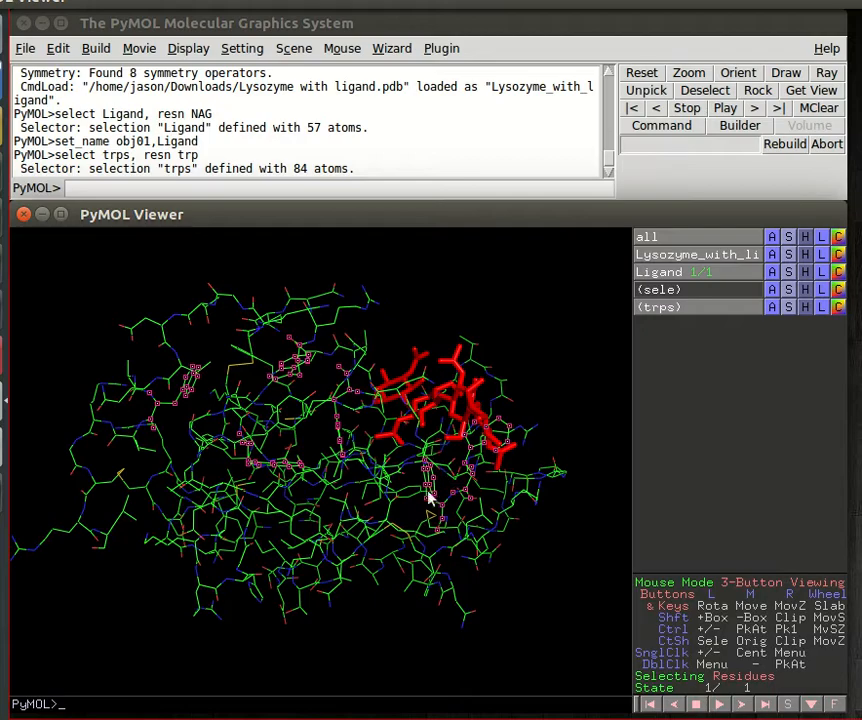
pyautogui.moveTo(381, 511); pyautogui.dragTo(240, 565)
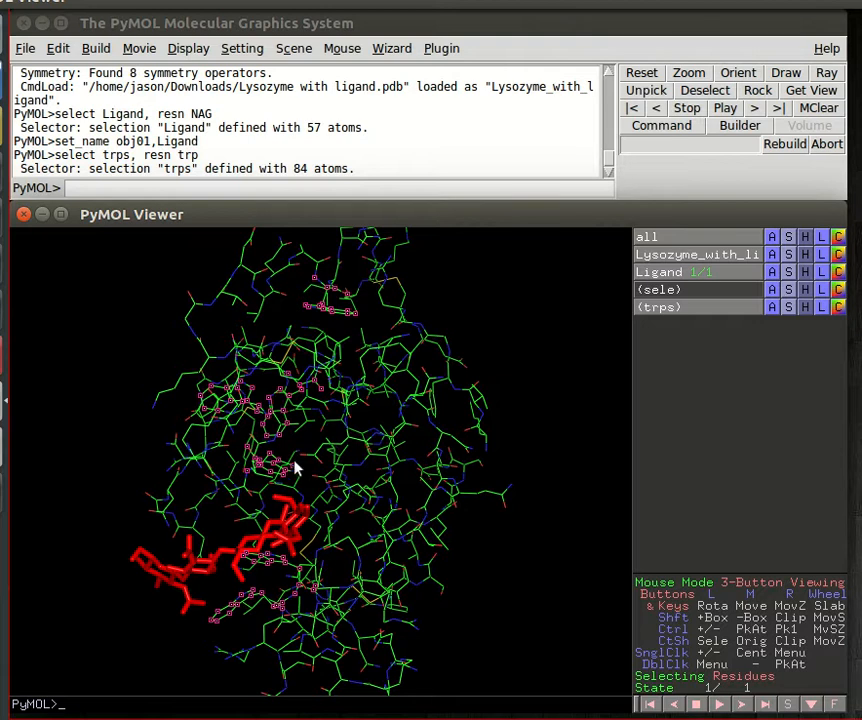
pyautogui.moveTo(302, 435); pyautogui.dragTo(331, 516)
pyautogui.moveTo(275, 474); pyautogui.dragTo(289, 562)
pyautogui.rightClick(290, 556)
pyautogui.click(292, 548)
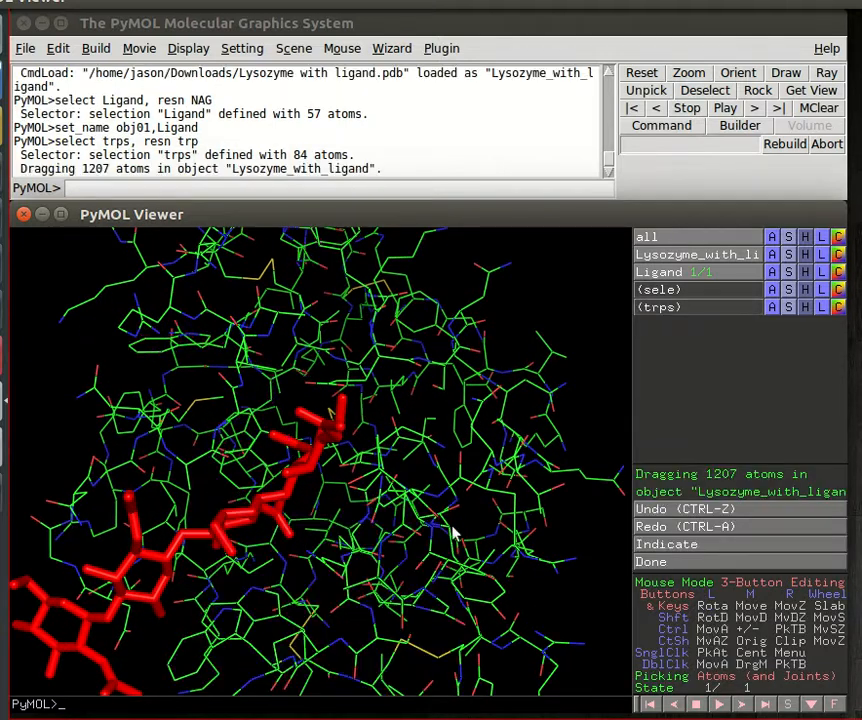
pyautogui.click(658, 561)
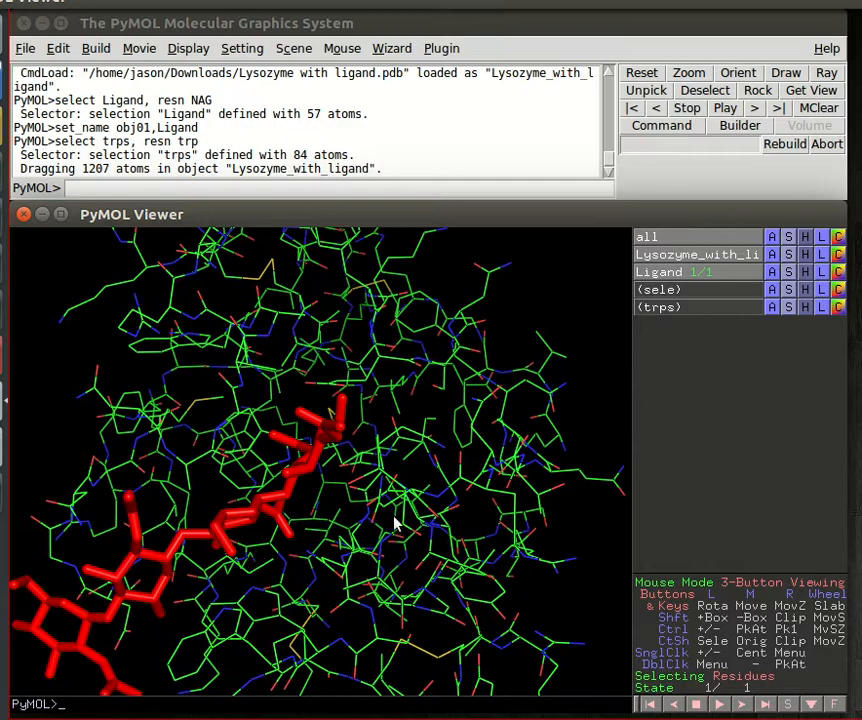
# Highlight the trps selection again and examine the tryptophans closest to the ligand
pyautogui.click(662, 308)
pyautogui.moveTo(58, 616); pyautogui.dragTo(85, 470)
pyautogui.moveTo(294, 513); pyautogui.dragTo(275, 545)
pyautogui.moveTo(193, 455); pyautogui.dragTo(287, 455)
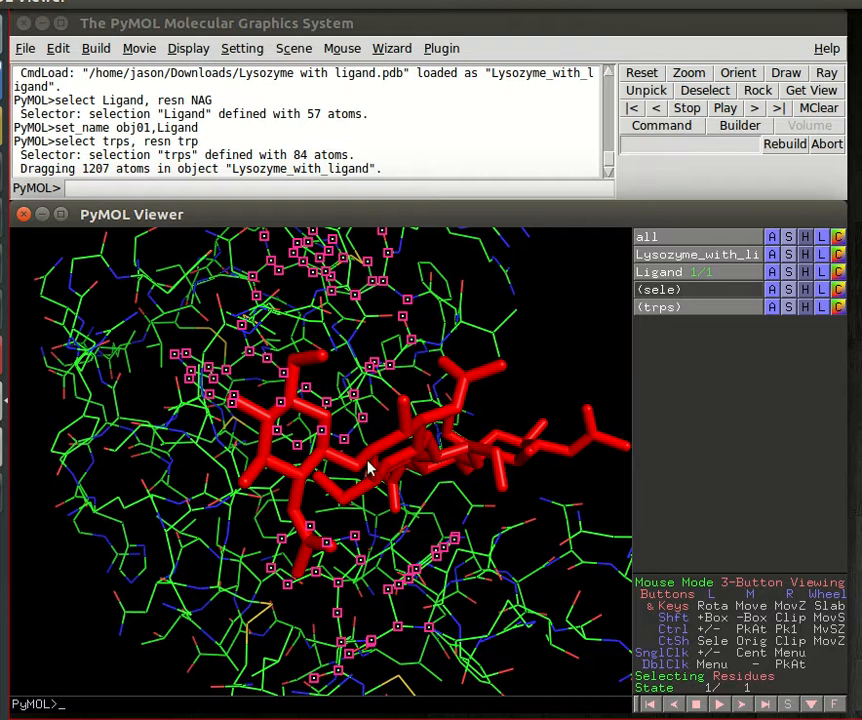
# Identify tryptophan 62 beside the ligand by toggling it in and out of the trps selection
pyautogui.click(415, 573)
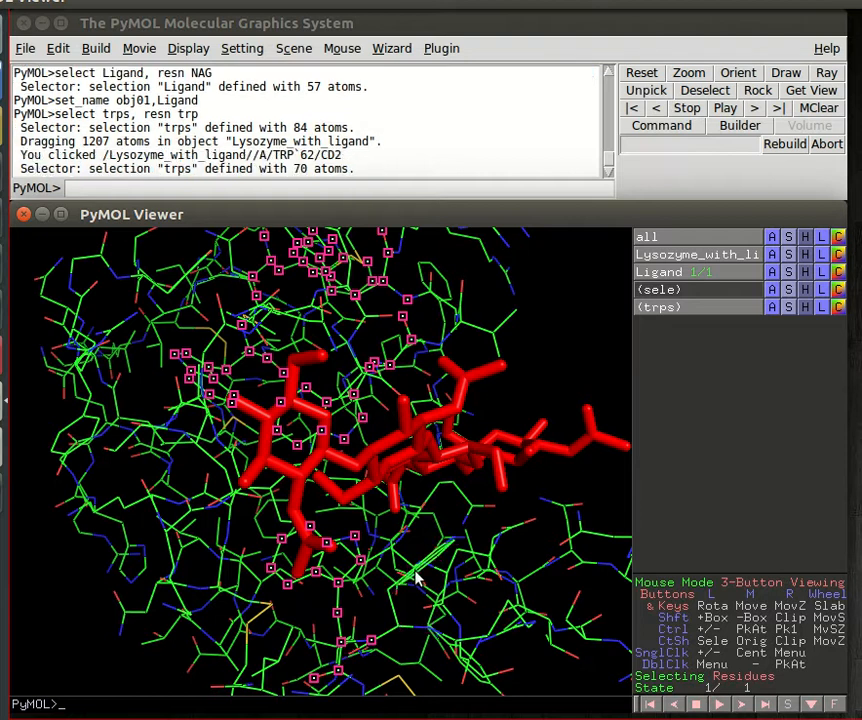
pyautogui.click(415, 574)
pyautogui.click(415, 573)
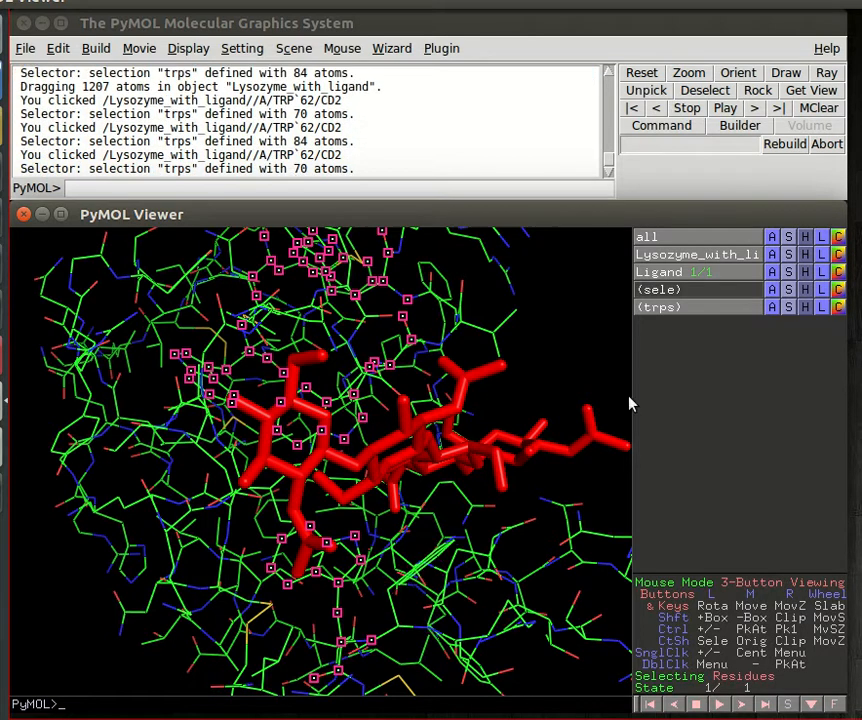
pyautogui.click(424, 552)
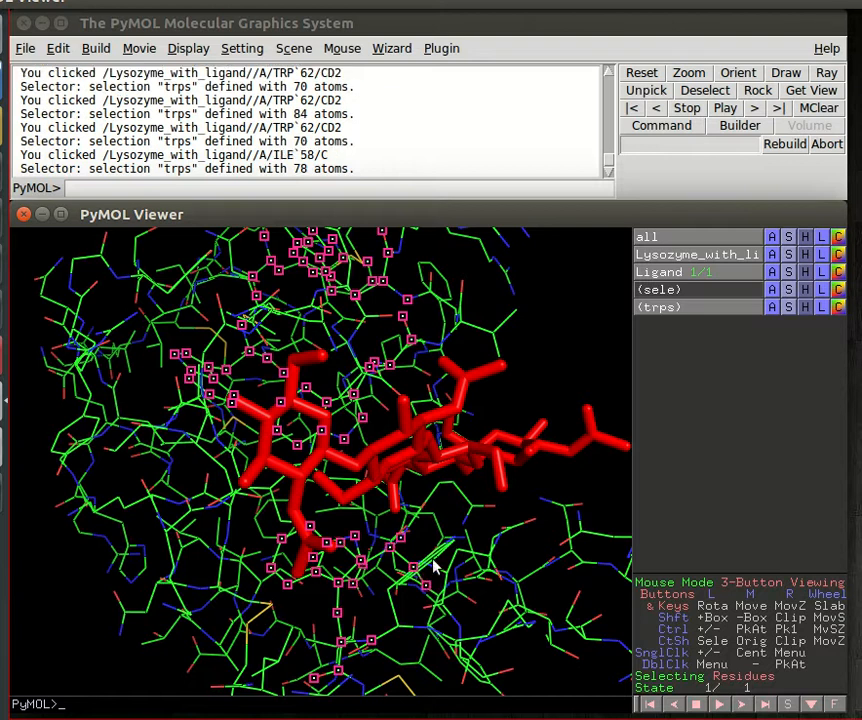
pyautogui.click(437, 563)
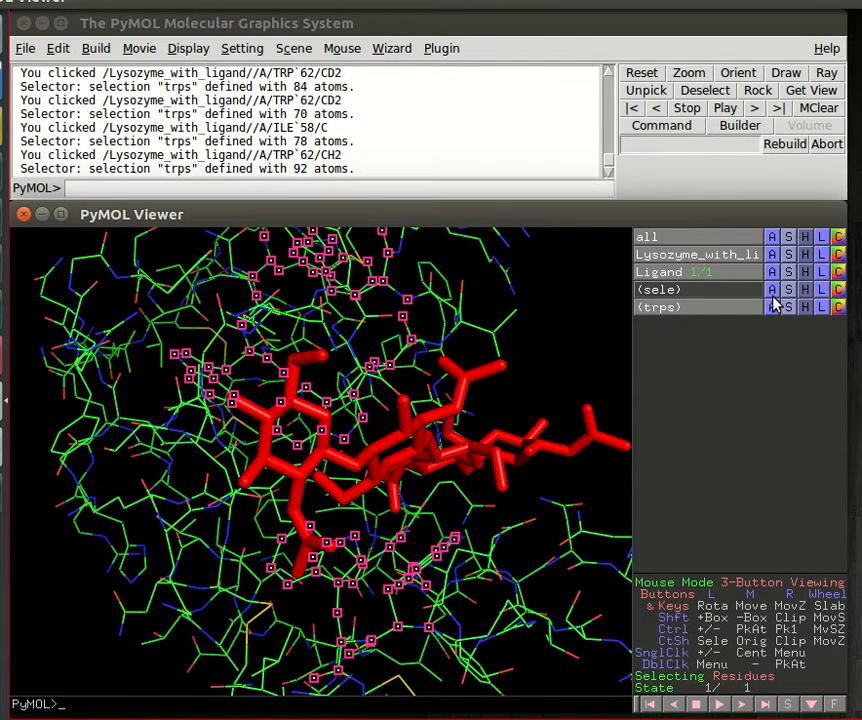
# Delete the sele and trps selections
pyautogui.rightClick(718, 293)
pyautogui.click(722, 311)
pyautogui.rightClick(714, 291)
pyautogui.click(768, 314)
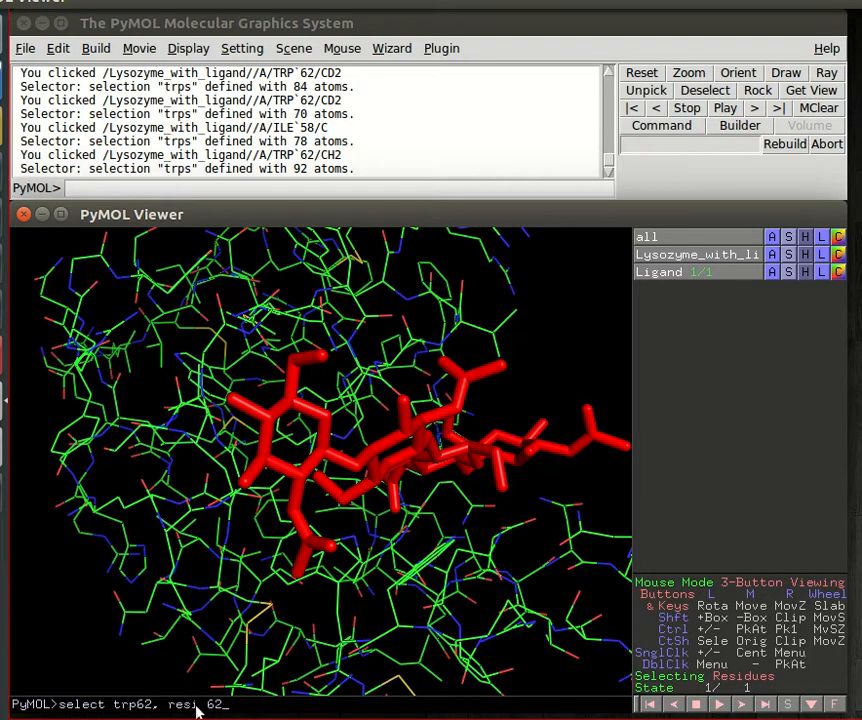
# Create a selection of residue 62 with "select trp62, resi 62" and copy it to a new object
pyautogui.press('Return')
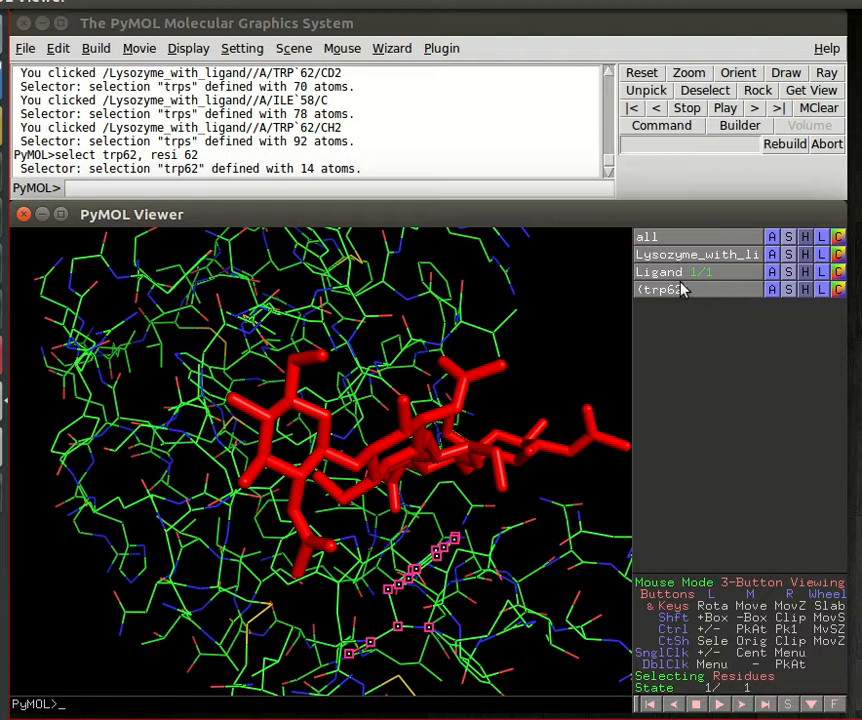
pyautogui.click(773, 290)
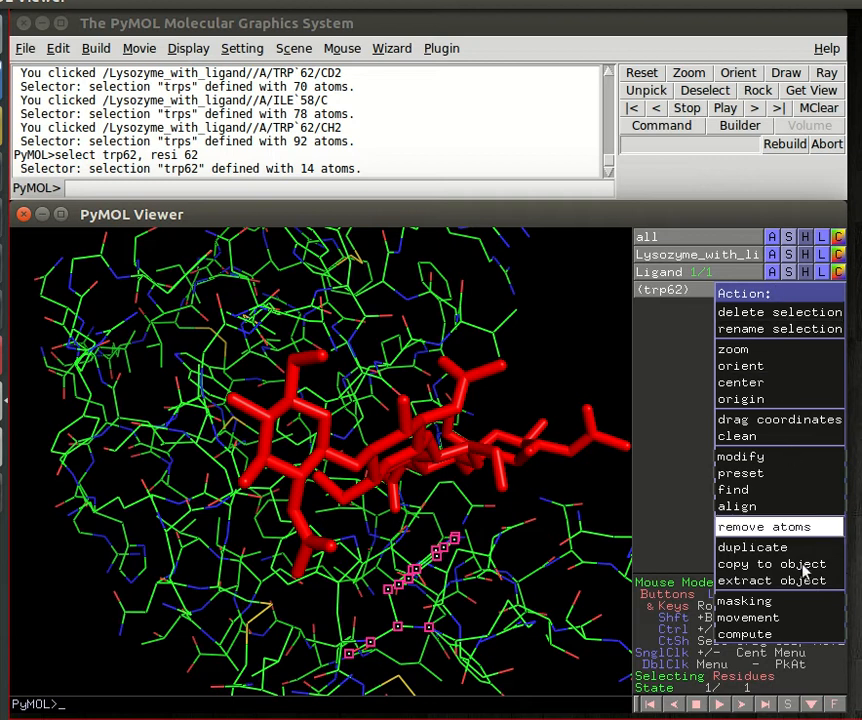
pyautogui.click(770, 564)
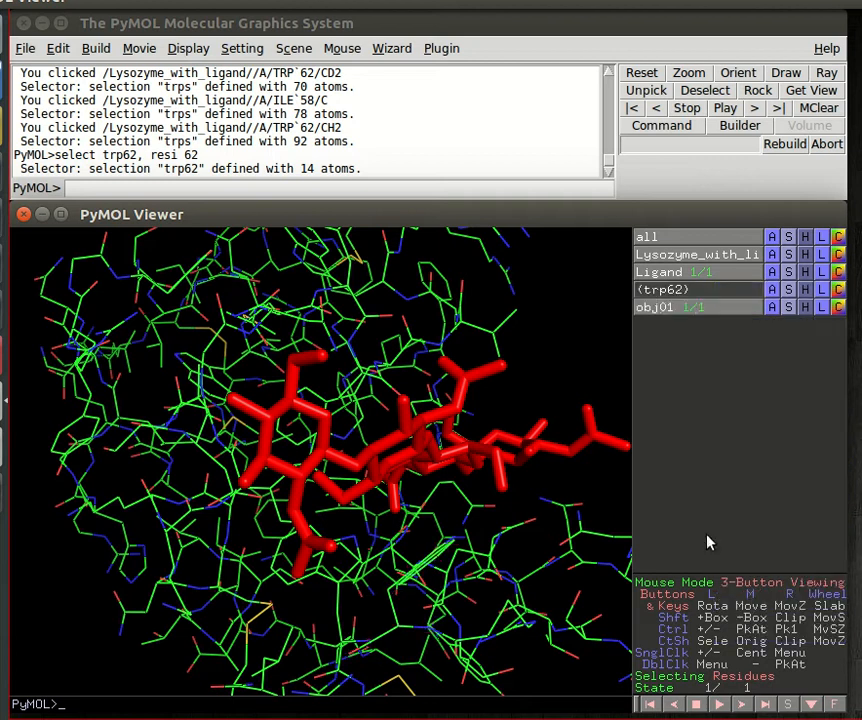
# Delete the trp62 selection and rename the copied object obj01 to Trp62
pyautogui.click(773, 289)
pyautogui.click(765, 312)
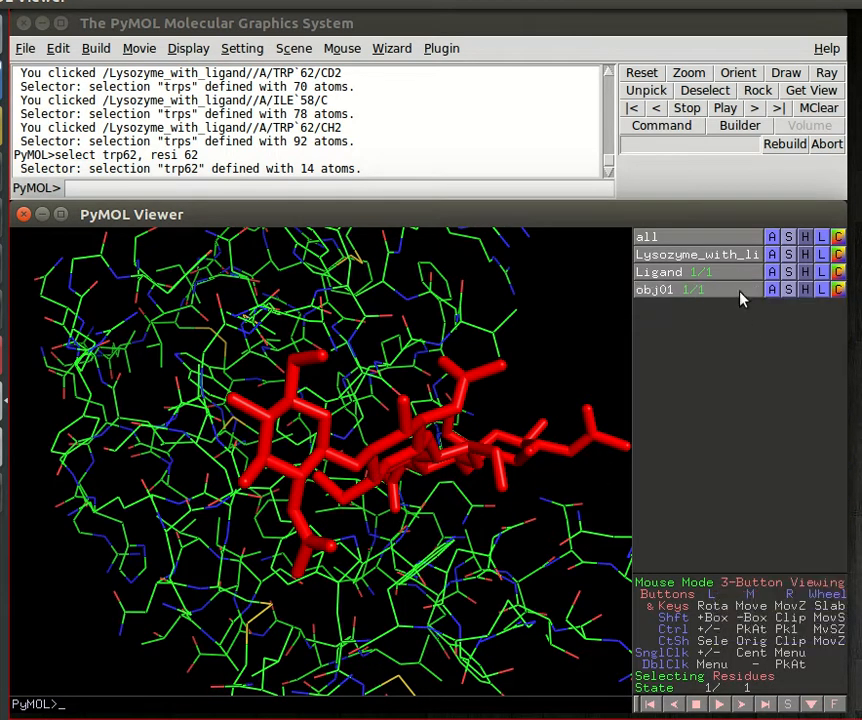
pyautogui.click(773, 290)
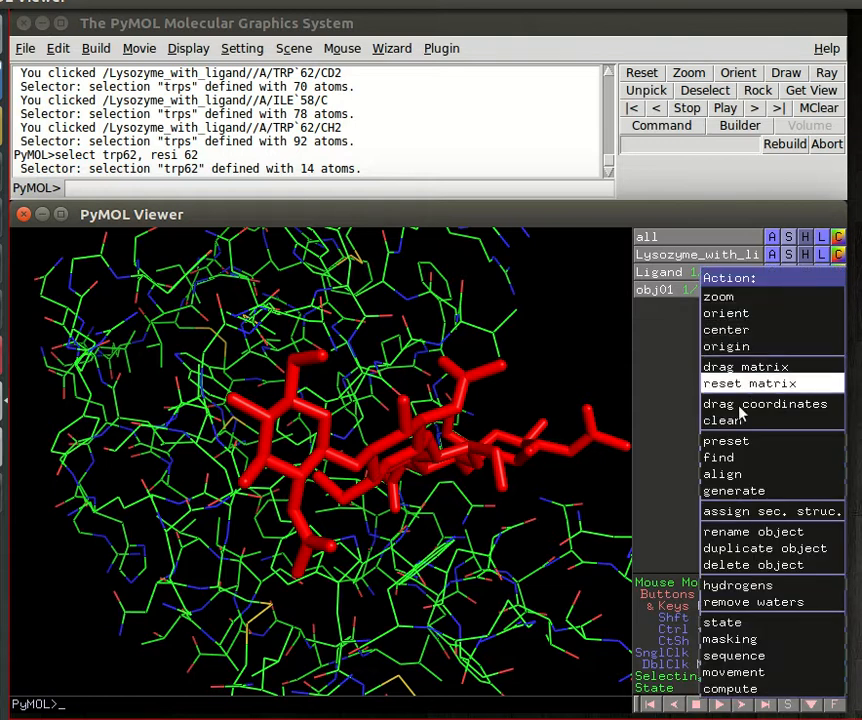
pyautogui.click(742, 531)
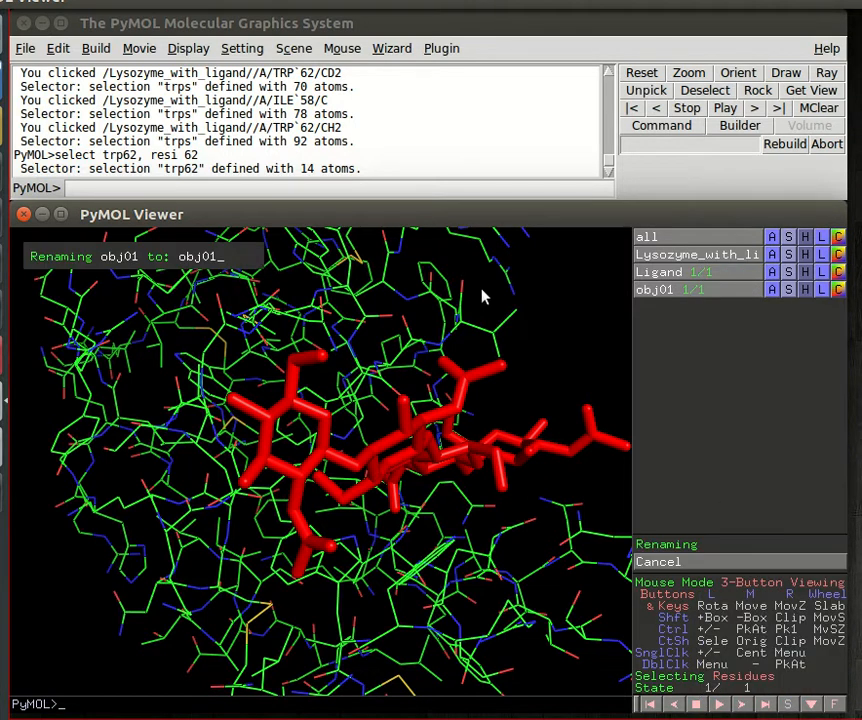
pyautogui.press('BackSpace')
pyautogui.press('BackSpace')
pyautogui.press('BackSpace')
pyautogui.press('BackSpace')
pyautogui.press('BackSpace')
pyautogui.write('T')
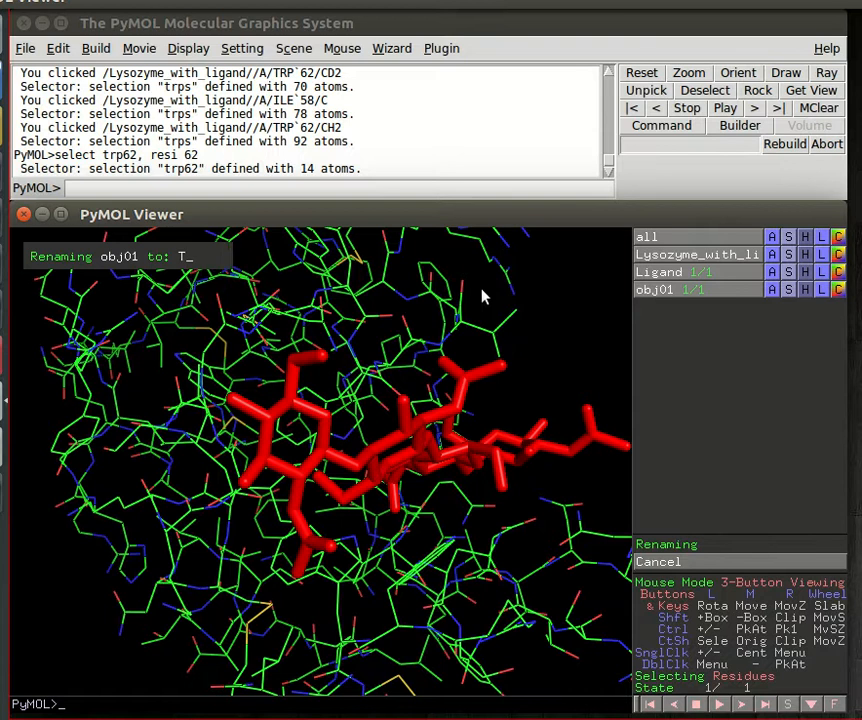
pyautogui.write('rp62')
pyautogui.press('Return')
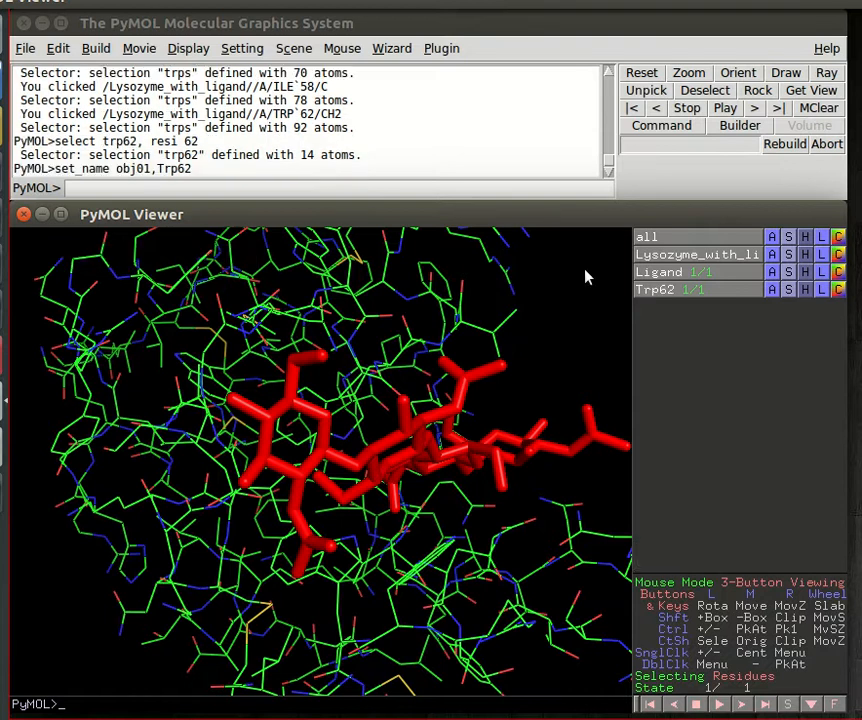
# Show the Trp62 object as sticks
pyautogui.click(791, 292)
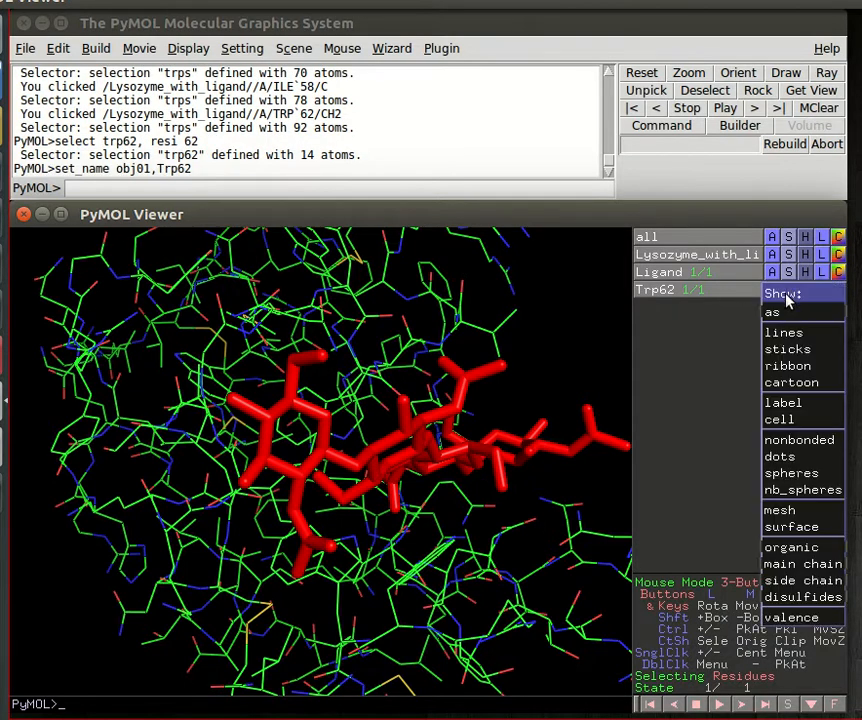
pyautogui.click(768, 350)
pyautogui.moveTo(516, 441); pyautogui.dragTo(458, 444)
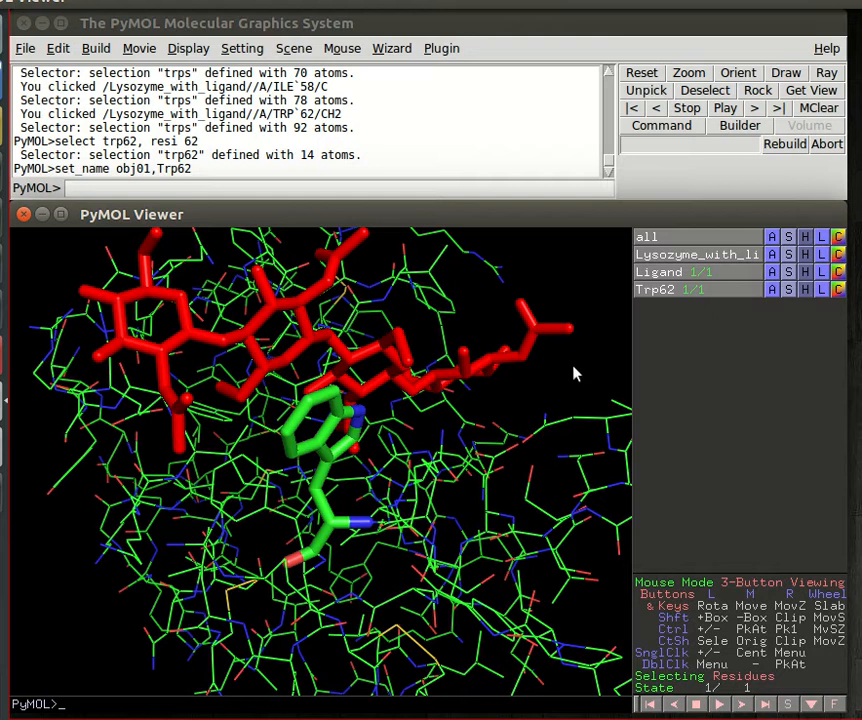
# Hide the Lysozyme_with_ligand object temporarily to view Trp62 and the ligand alone, and show it again
pyautogui.click(730, 256)
pyautogui.moveTo(367, 350); pyautogui.dragTo(346, 354)
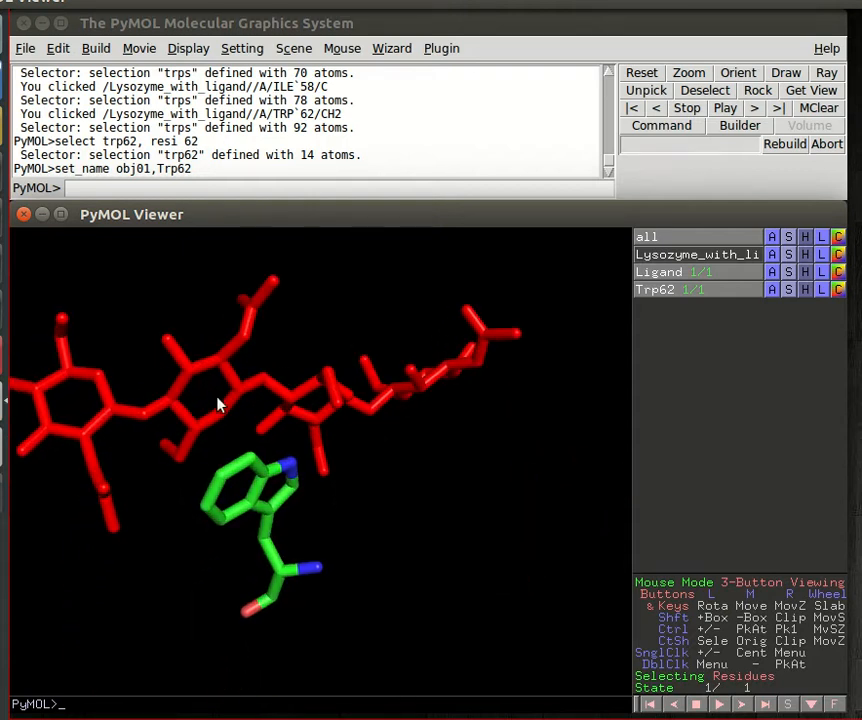
pyautogui.click(733, 256)
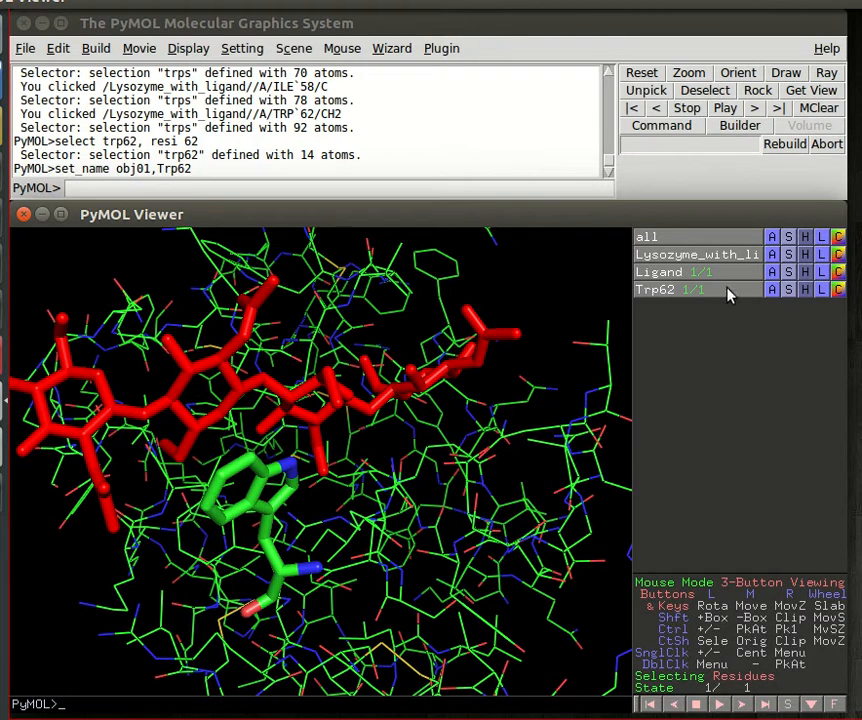
# Hide the main chain of the Trp62 object and inspect its side chain against the ligand
pyautogui.click(805, 290)
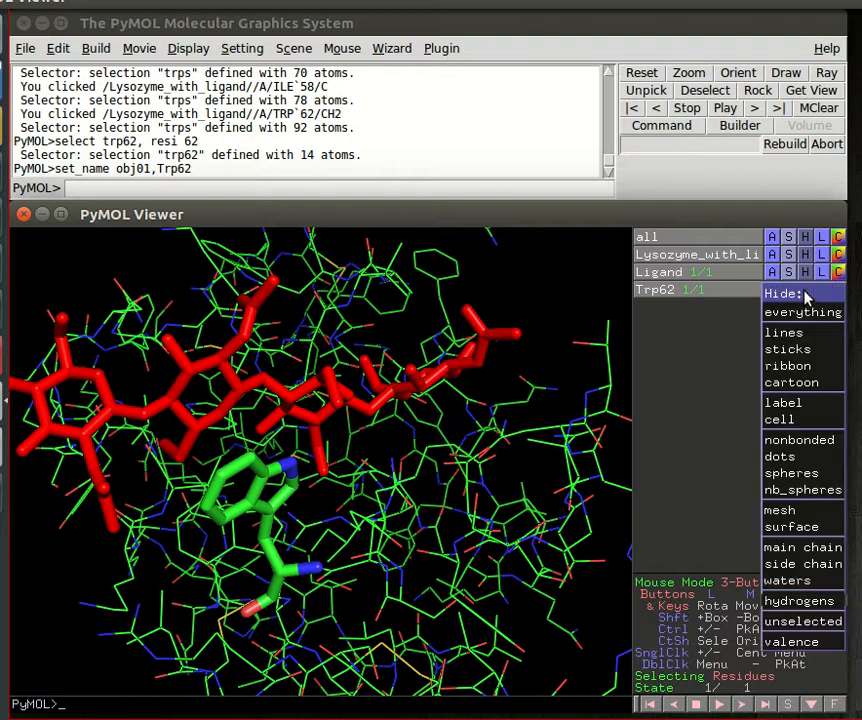
pyautogui.click(803, 547)
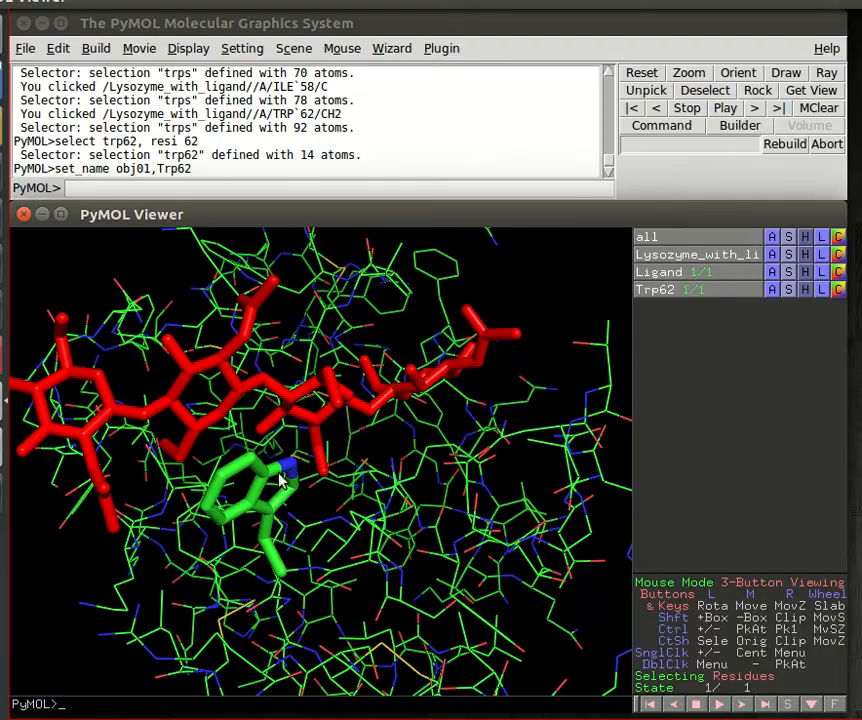
pyautogui.moveTo(314, 408); pyautogui.dragTo(470, 525)
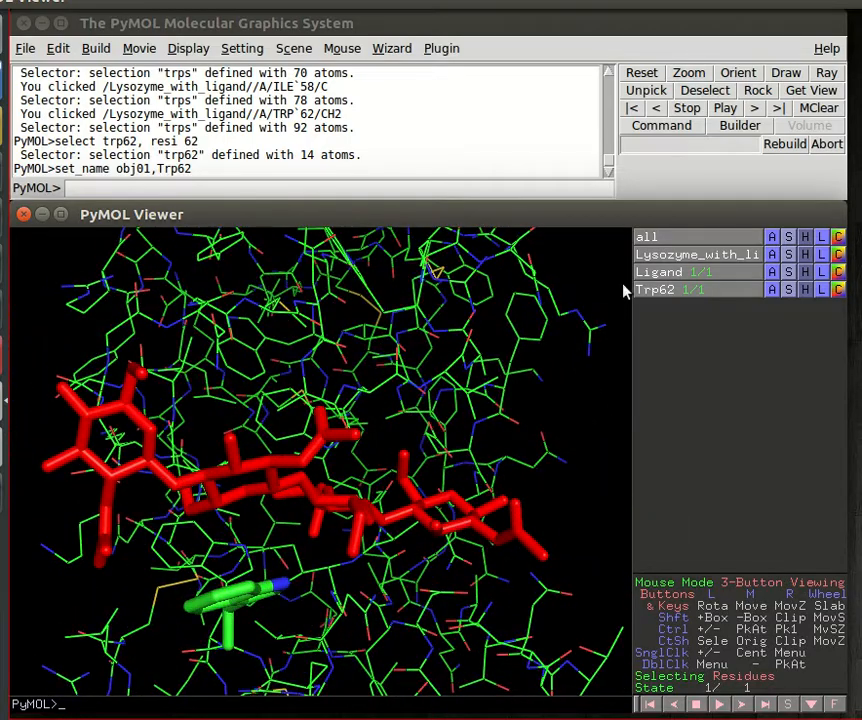
pyautogui.moveTo(345, 400); pyautogui.dragTo(488, 346)
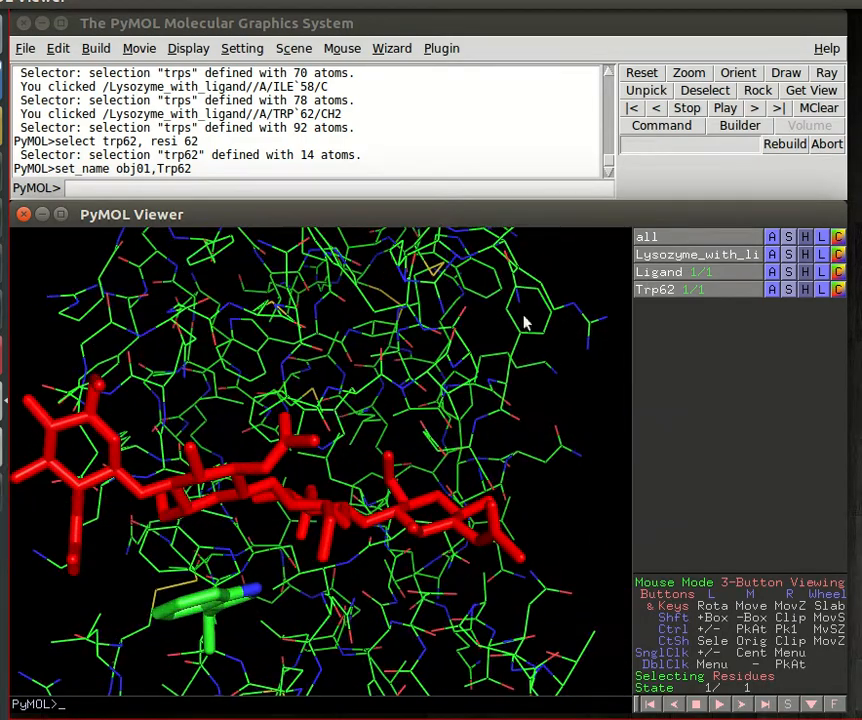
# Show the Lysozyme_with_ligand object as a surface and set the surface transparency to 0.5
pyautogui.click(790, 257)
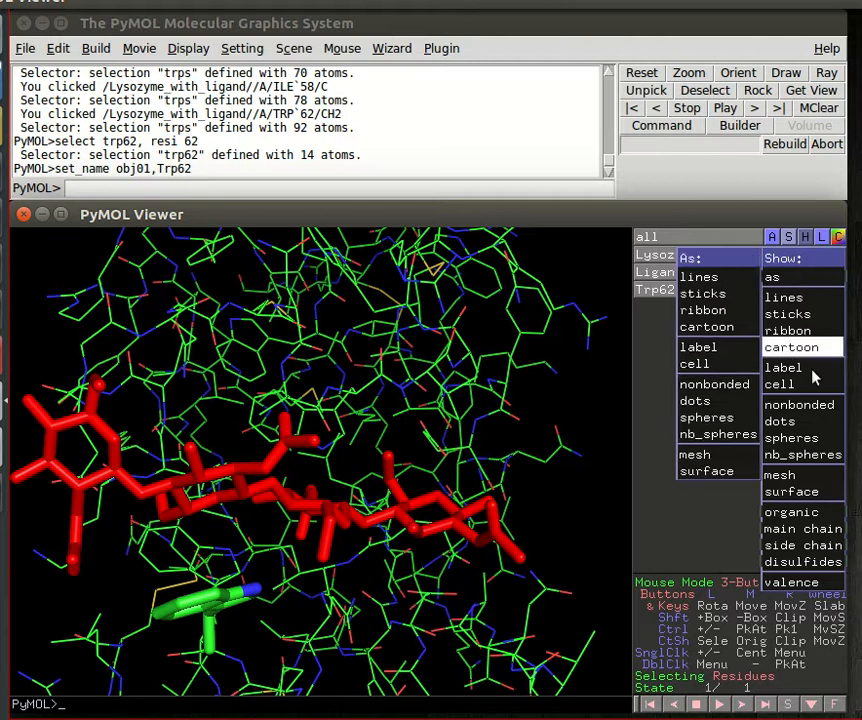
pyautogui.click(791, 491)
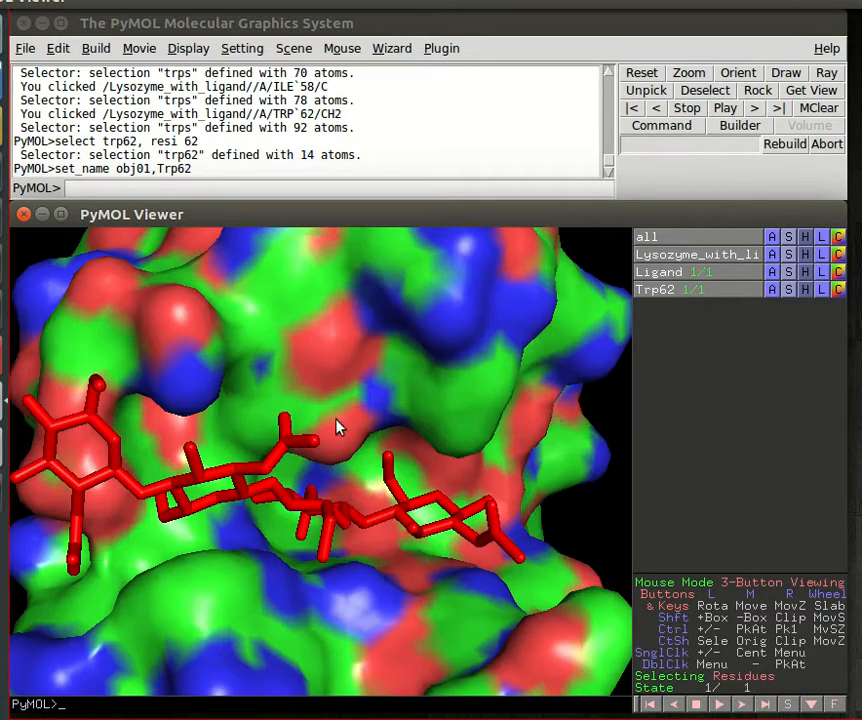
pyautogui.moveTo(408, 360); pyautogui.dragTo(350, 368)
pyautogui.moveTo(395, 525); pyautogui.dragTo(421, 510)
pyautogui.moveTo(170, 350); pyautogui.dragTo(235, 319)
pyautogui.moveTo(208, 444); pyautogui.dragTo(228, 428)
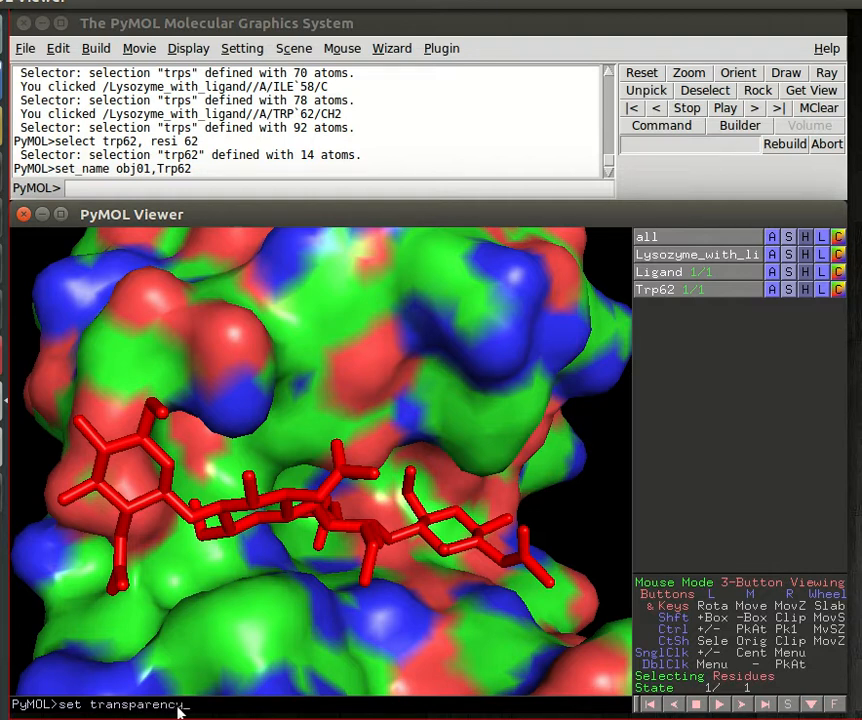
pyautogui.press('Return')
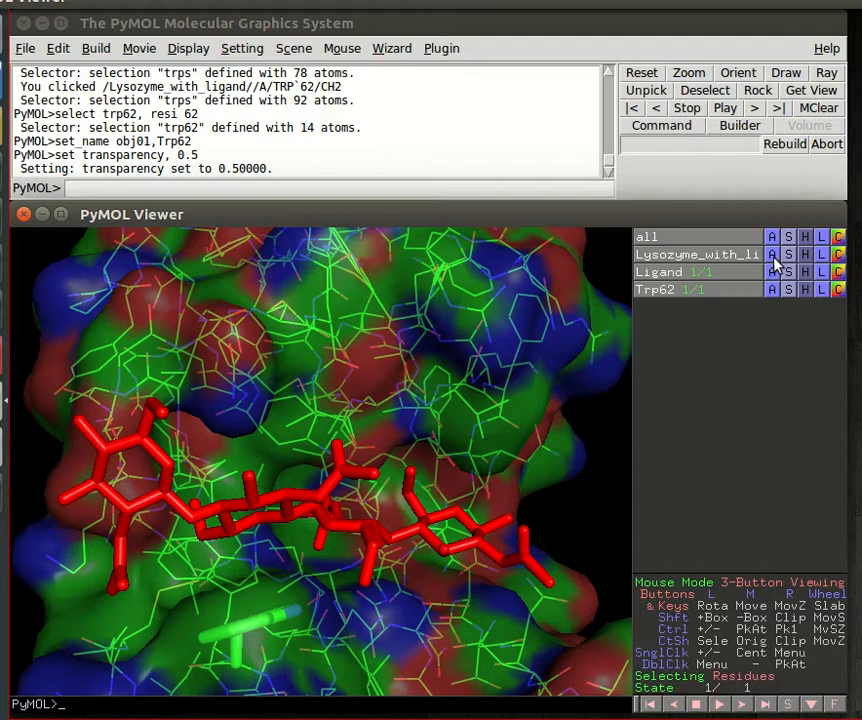
# Hide the surface of the Lysozyme_with_ligand object
pyautogui.click(805, 257)
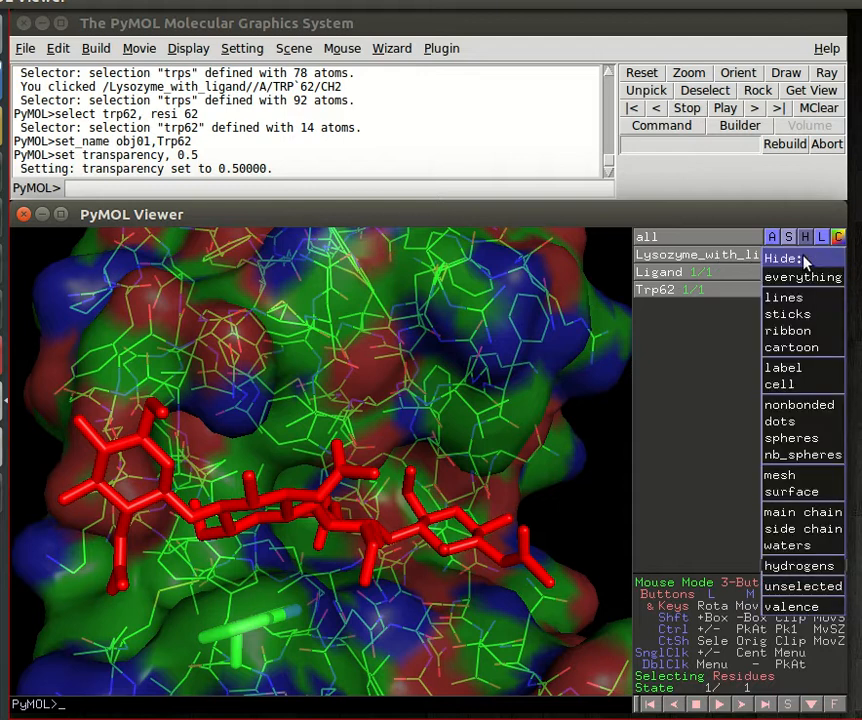
pyautogui.click(796, 492)
pyautogui.moveTo(352, 620); pyautogui.dragTo(598, 563)
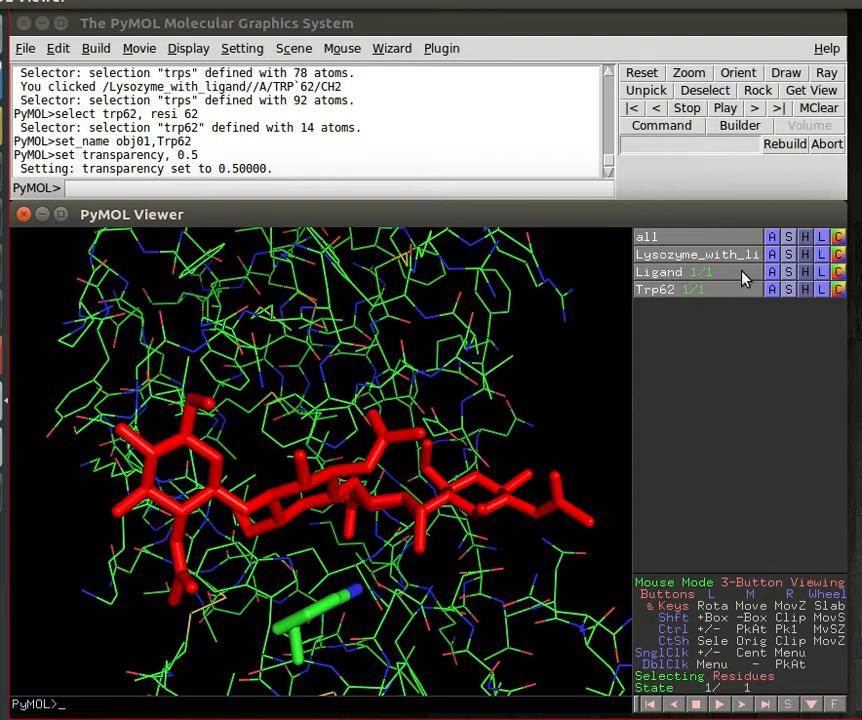
# Find the polar contacts of the Ligand object to any atoms excluding solvent
pyautogui.click(775, 276)
pyautogui.moveTo(710, 456)
pyautogui.moveTo(675, 464)
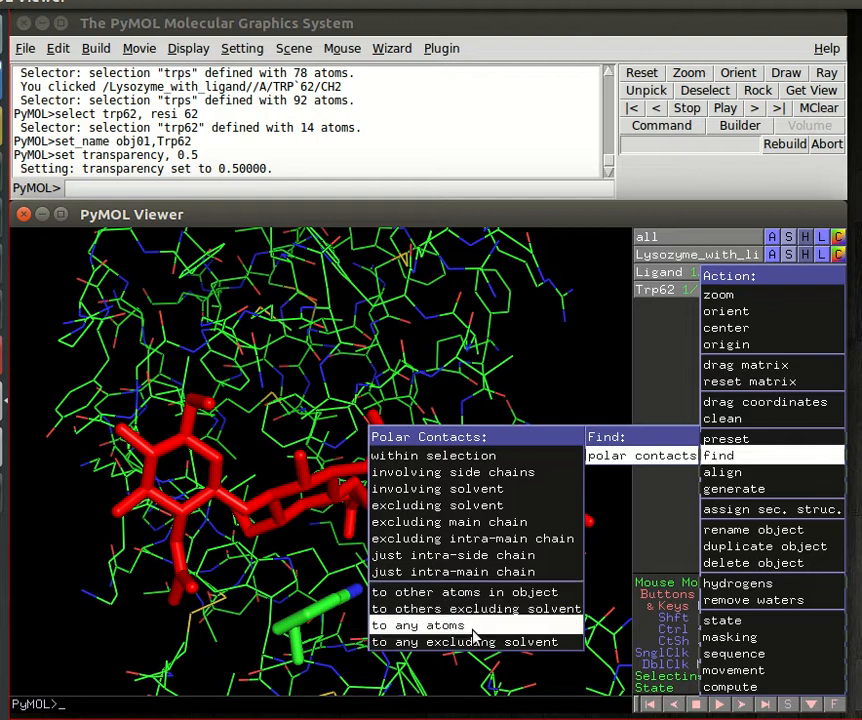
pyautogui.click(545, 648)
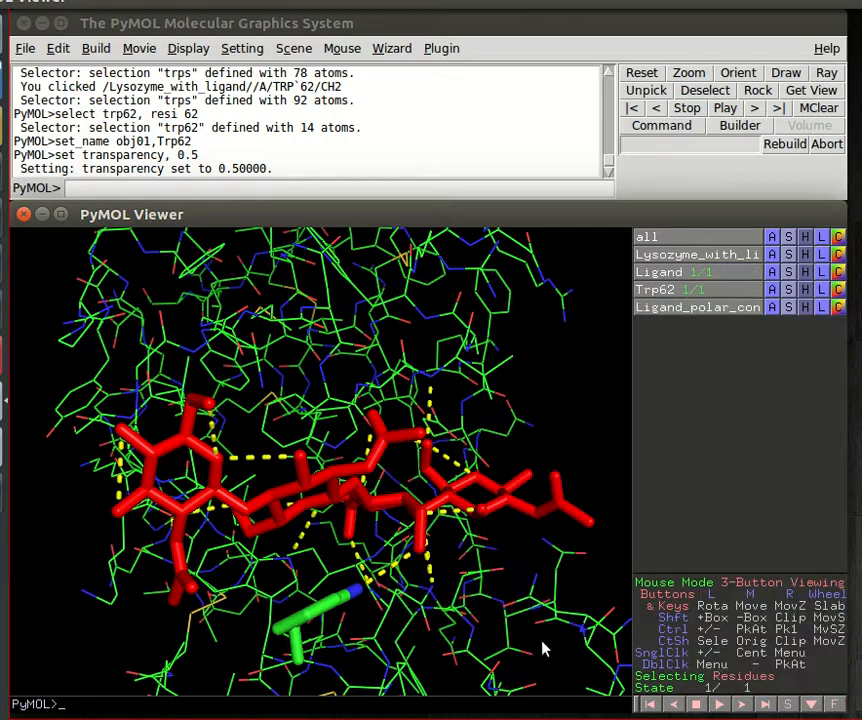
# Examine the dashed polar contacts between the ligand, Trp62 and the surrounding protein from several angles
pyautogui.moveTo(504, 366); pyautogui.dragTo(260, 538)
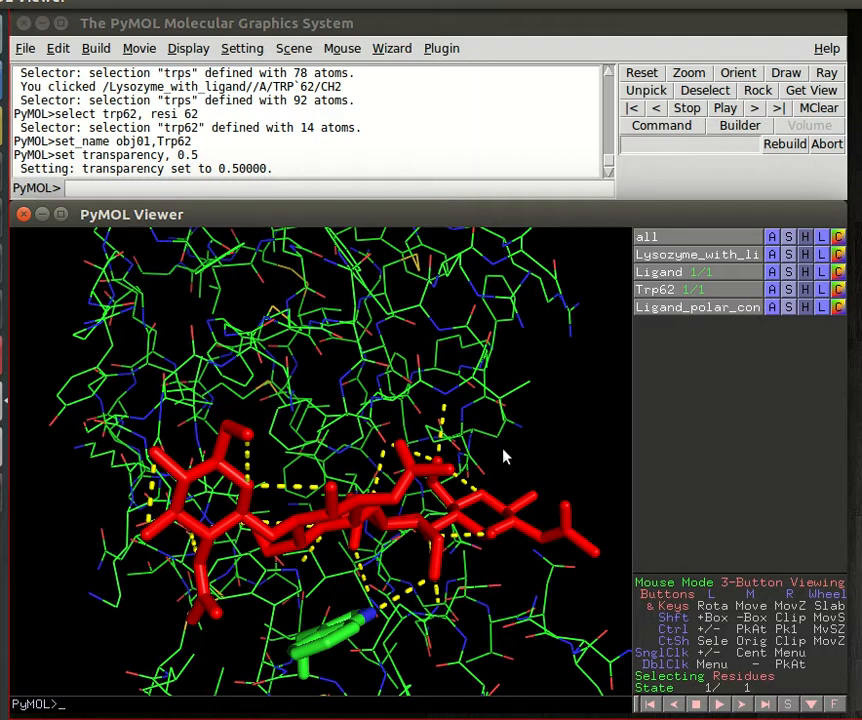
pyautogui.moveTo(232, 405); pyautogui.dragTo(275, 350)
pyautogui.moveTo(398, 345); pyautogui.dragTo(337, 393)
pyautogui.moveTo(213, 428); pyautogui.dragTo(230, 326)
pyautogui.moveTo(190, 370); pyautogui.dragTo(240, 403)
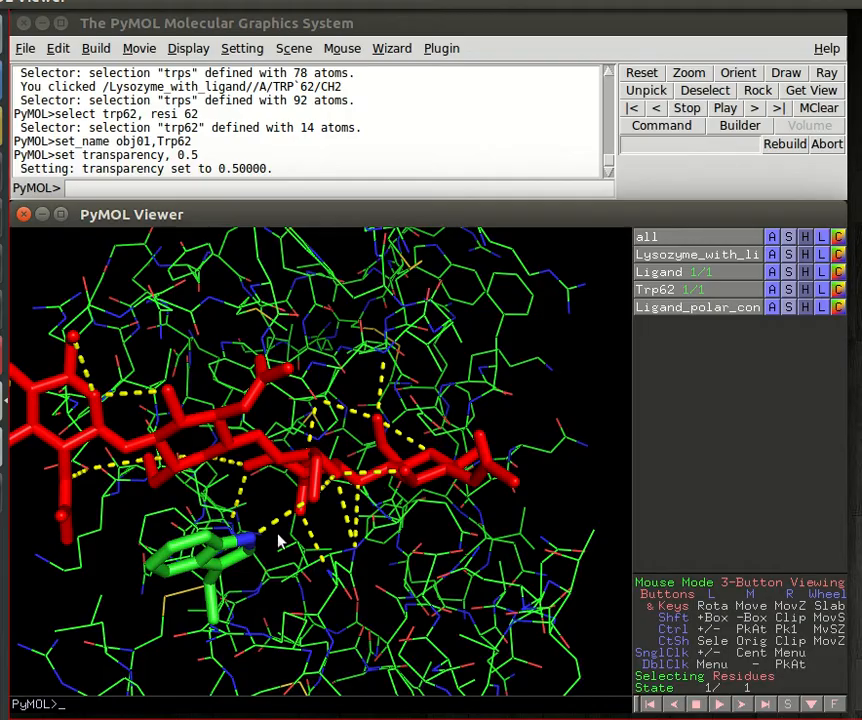
pyautogui.moveTo(287, 445); pyautogui.dragTo(336, 516)
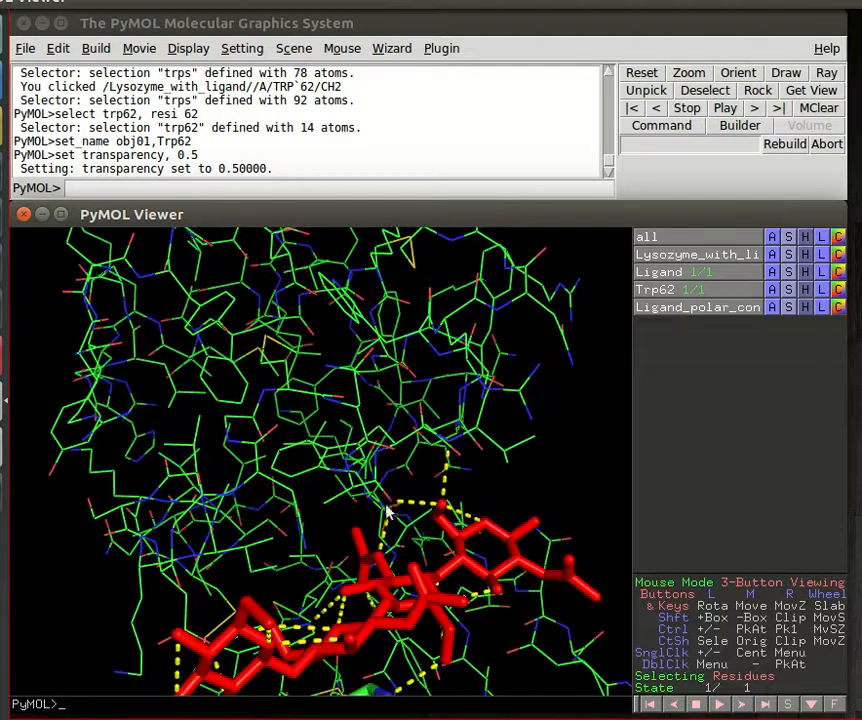
pyautogui.moveTo(460, 548); pyautogui.dragTo(298, 558)
pyautogui.moveTo(257, 513)
pyautogui.mouseDown()
pyautogui.moveTo(371, 510)
pyautogui.moveTo(241, 518)
pyautogui.moveTo(256, 516)
pyautogui.mouseUp()
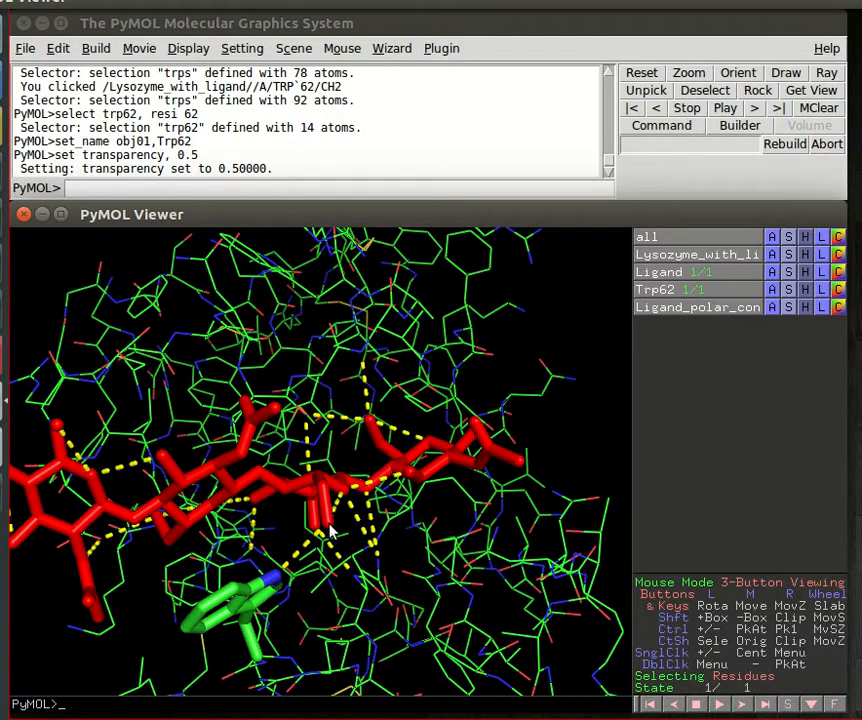
pyautogui.moveTo(219, 472); pyautogui.dragTo(243, 456)
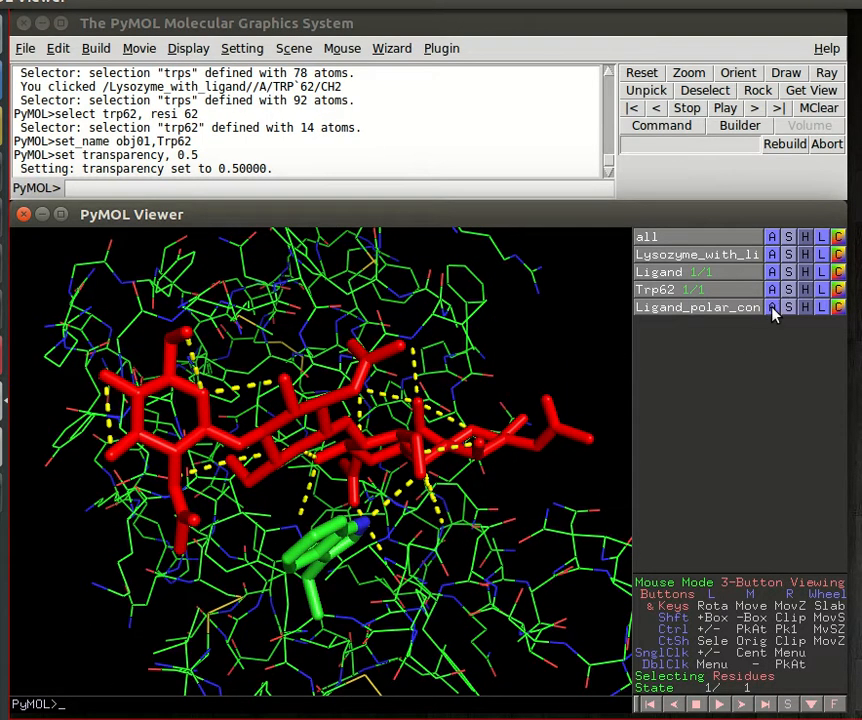
pyautogui.moveTo(508, 491); pyautogui.dragTo(301, 519)
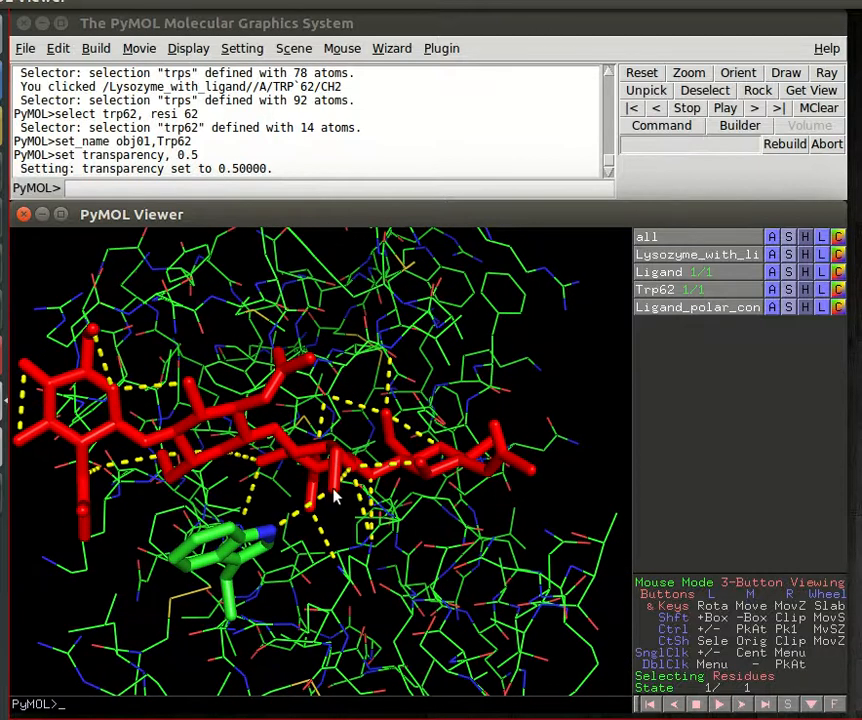
# Delete the ligand polar contacts object
pyautogui.click(770, 313)
pyautogui.click(743, 442)
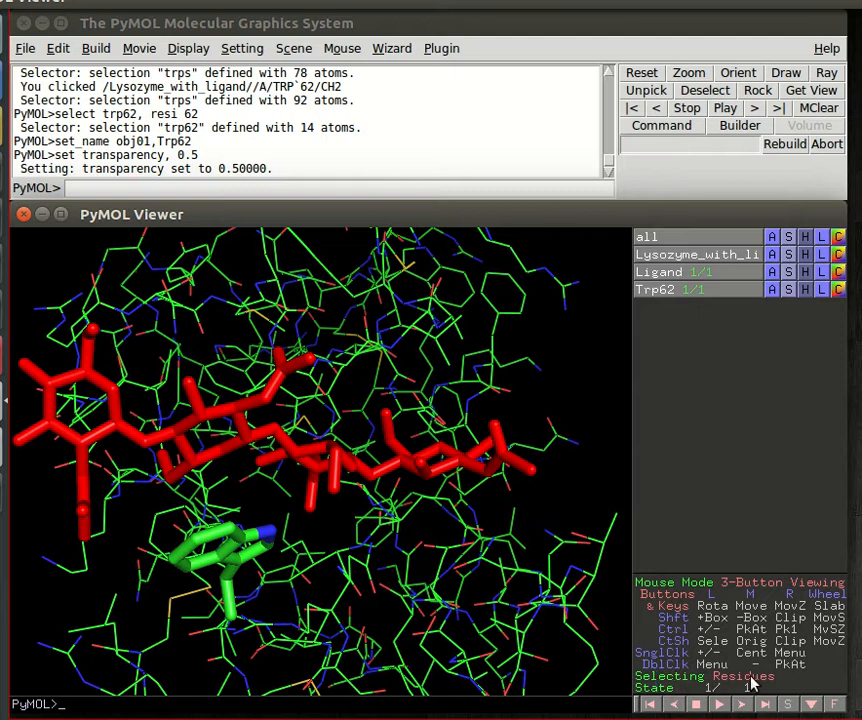
# Select only the NE1 nitrogen of Trp62 using the Atoms selection level, and return the level to Residues
pyautogui.click(243, 545)
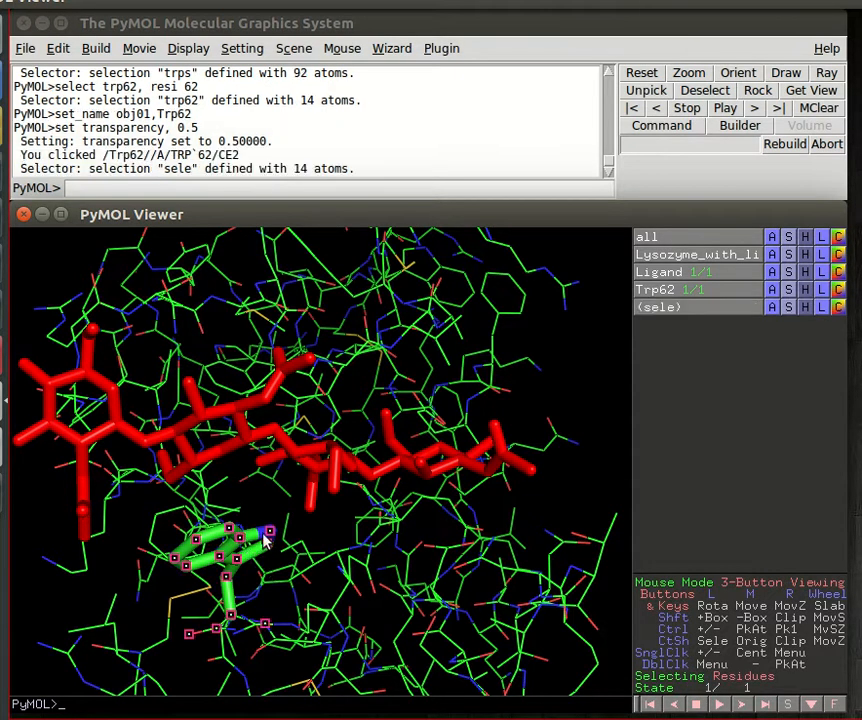
pyautogui.click(271, 537)
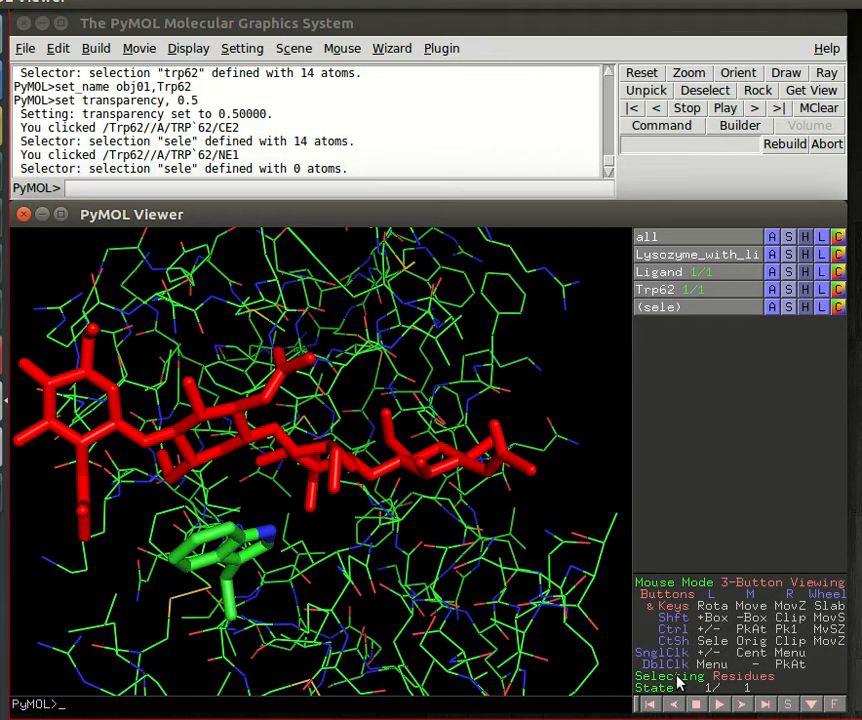
pyautogui.click(678, 682)
pyautogui.click(678, 683)
pyautogui.click(676, 684)
pyautogui.click(674, 682)
pyautogui.click(674, 683)
pyautogui.click(674, 683)
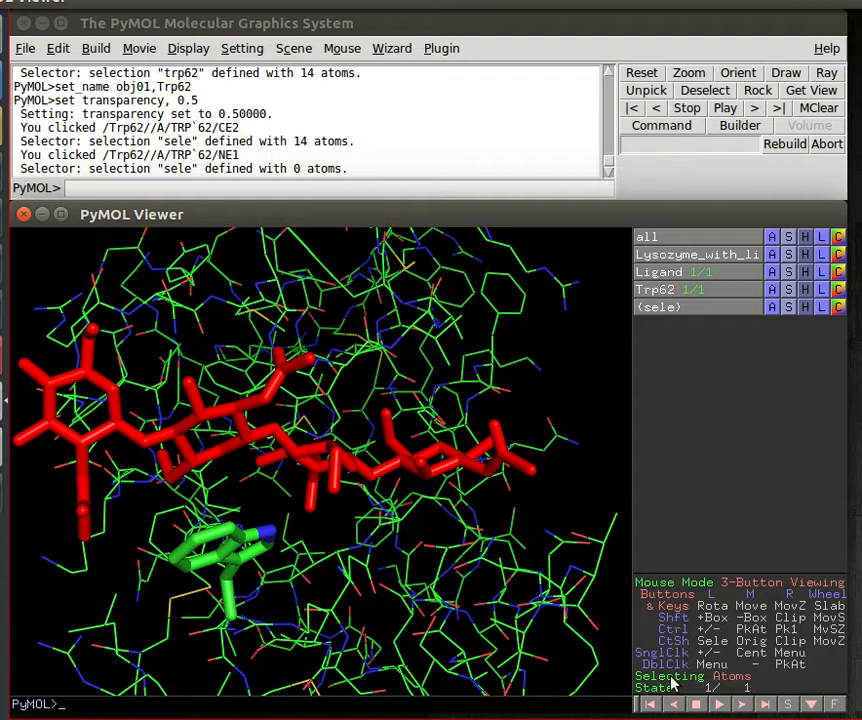
pyautogui.click(270, 538)
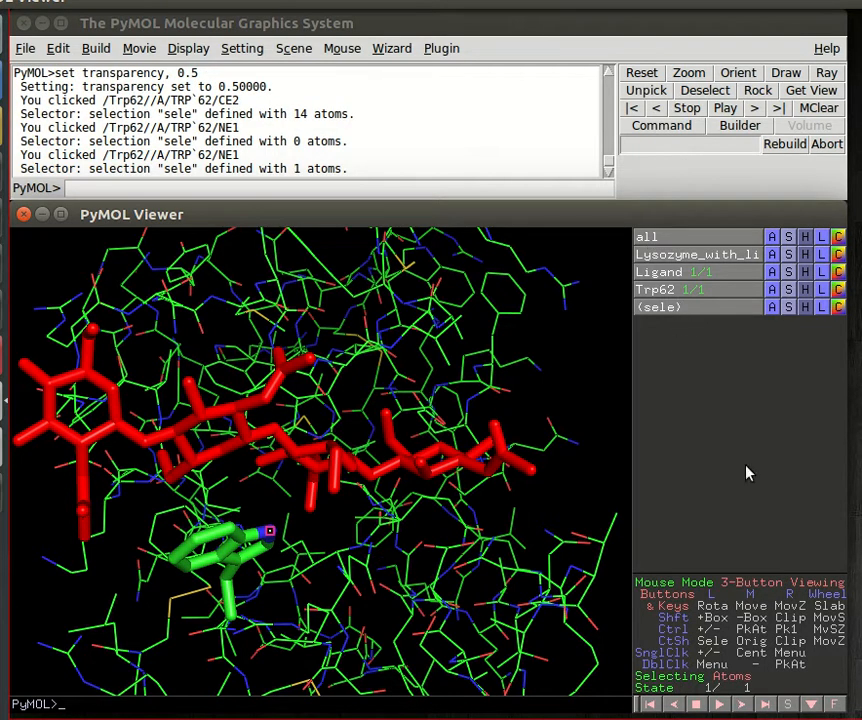
pyautogui.click(668, 677)
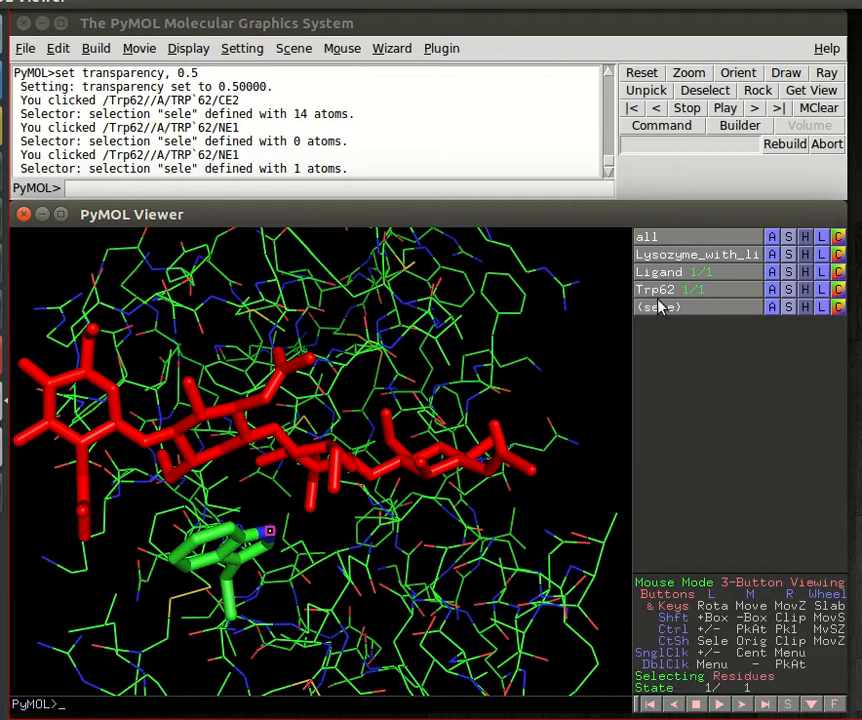
# Copy the selected nitrogen atom to a new object and delete the sele selection
pyautogui.click(773, 308)
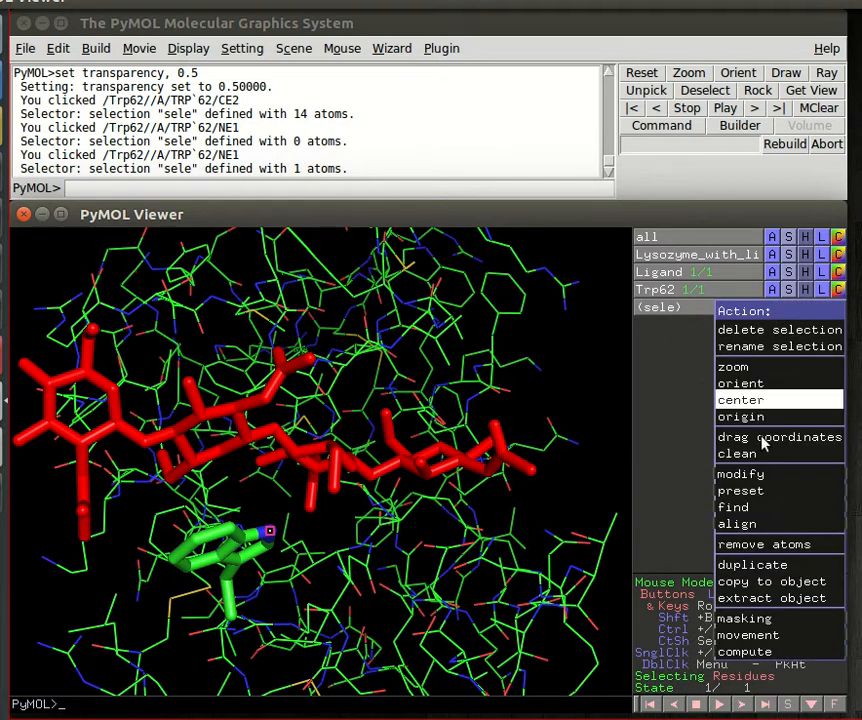
pyautogui.click(740, 581)
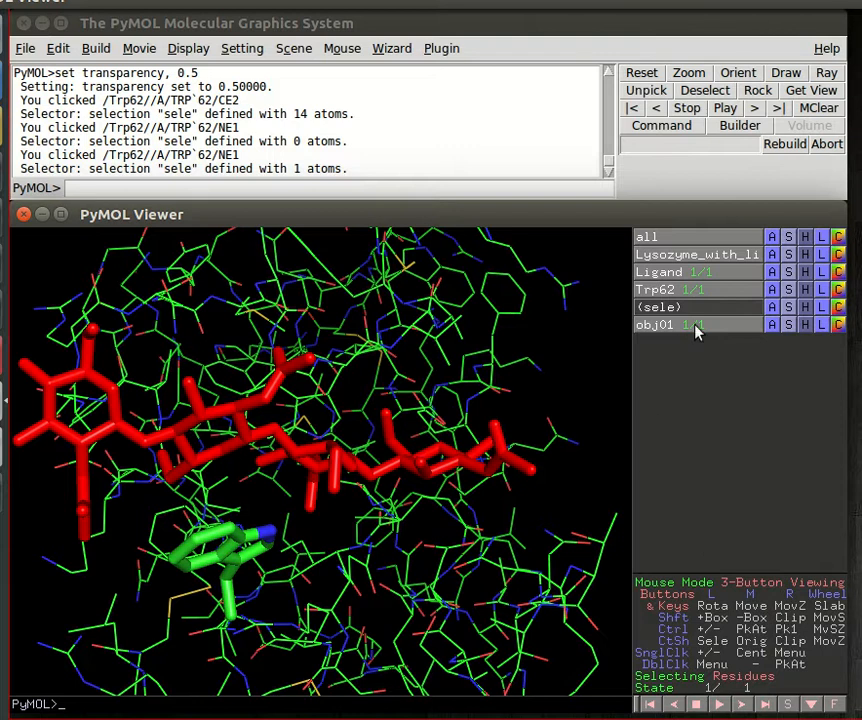
pyautogui.click(720, 308)
pyautogui.click(775, 330)
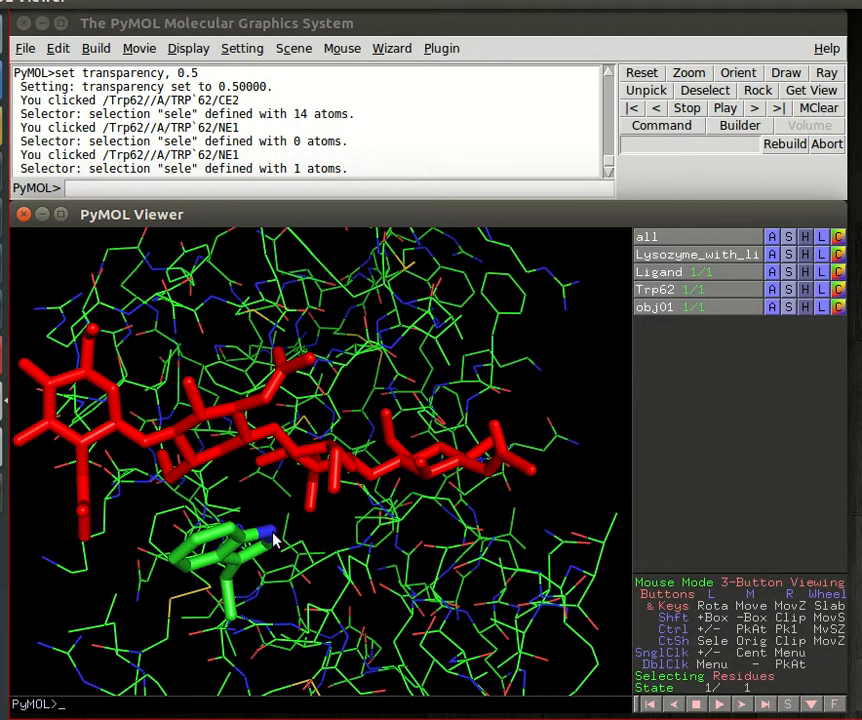
# Zoom and centre the view on obj01 and examine the Trp62 nitrogen's position relative to the ligand
pyautogui.click(775, 313)
pyautogui.click(778, 330)
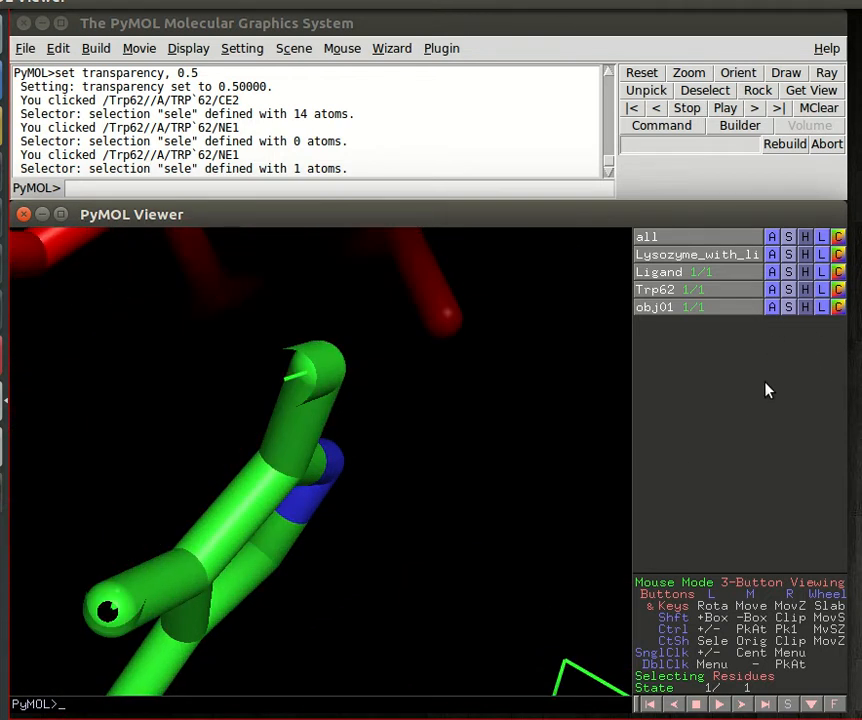
pyautogui.click(775, 313)
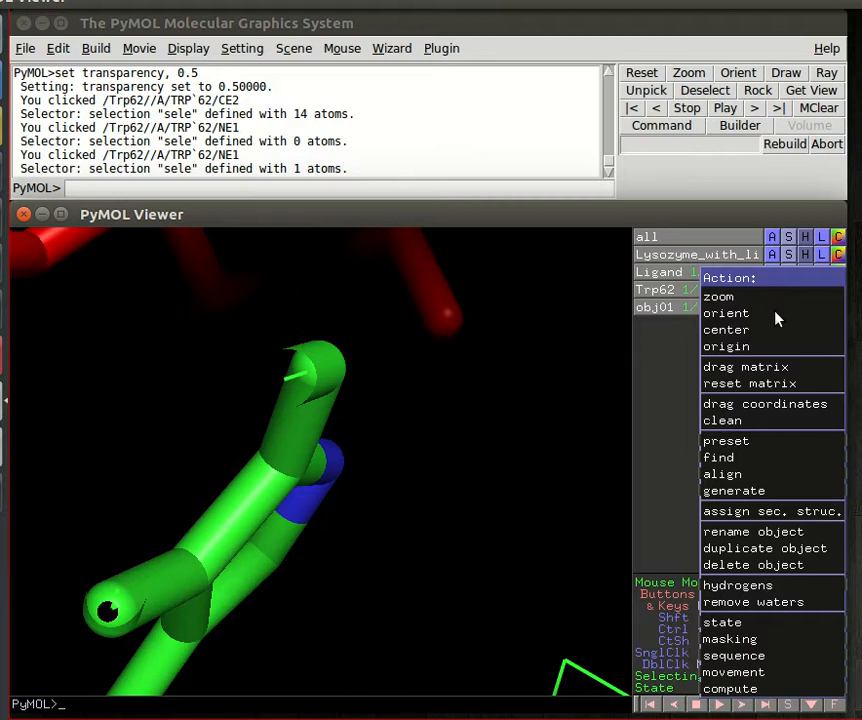
pyautogui.click(722, 331)
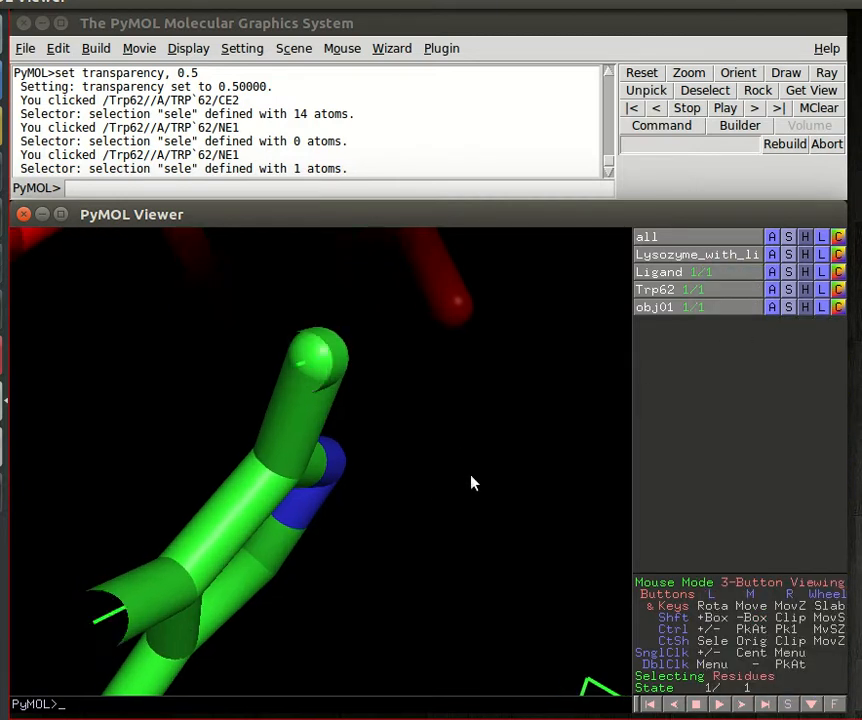
pyautogui.moveTo(463, 468); pyautogui.dragTo(368, 444)
pyautogui.scroll(3, 435, 406)
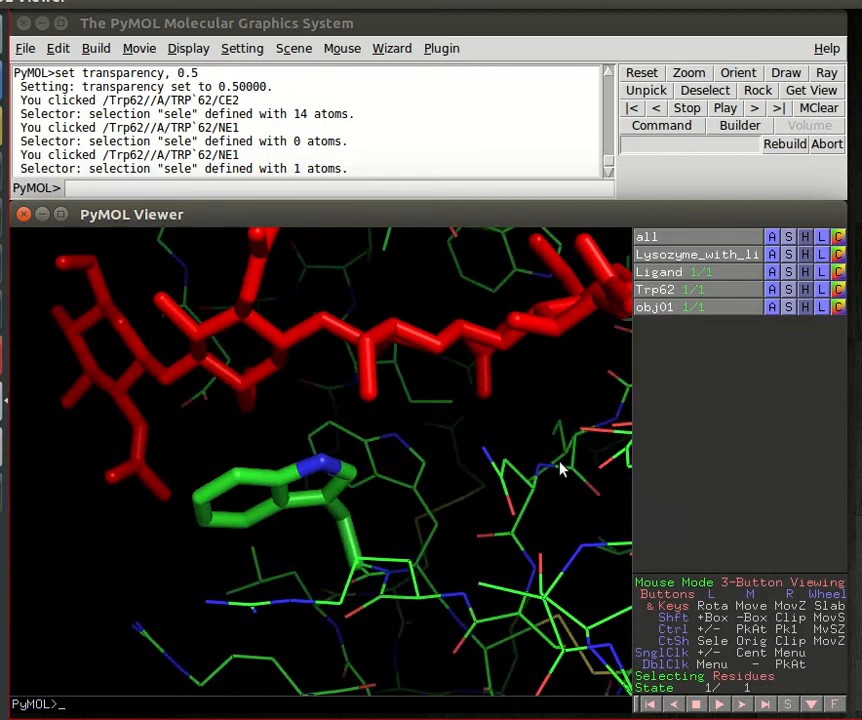
pyautogui.scroll(-2, 518, 454)
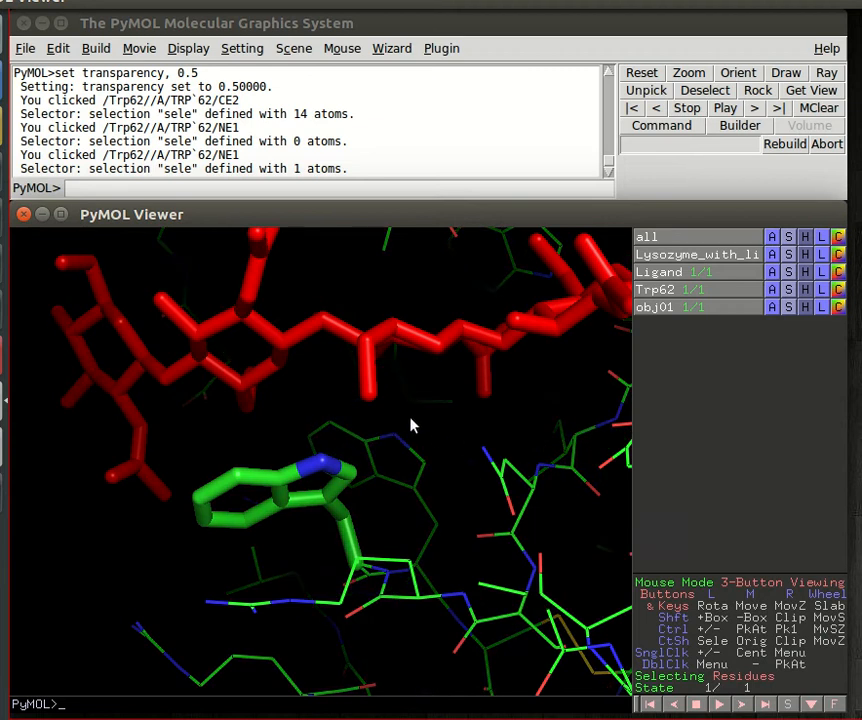
pyautogui.scroll(2, 435, 416)
pyautogui.scroll(-2, 444, 433)
pyautogui.moveTo(448, 434); pyautogui.dragTo(406, 473)
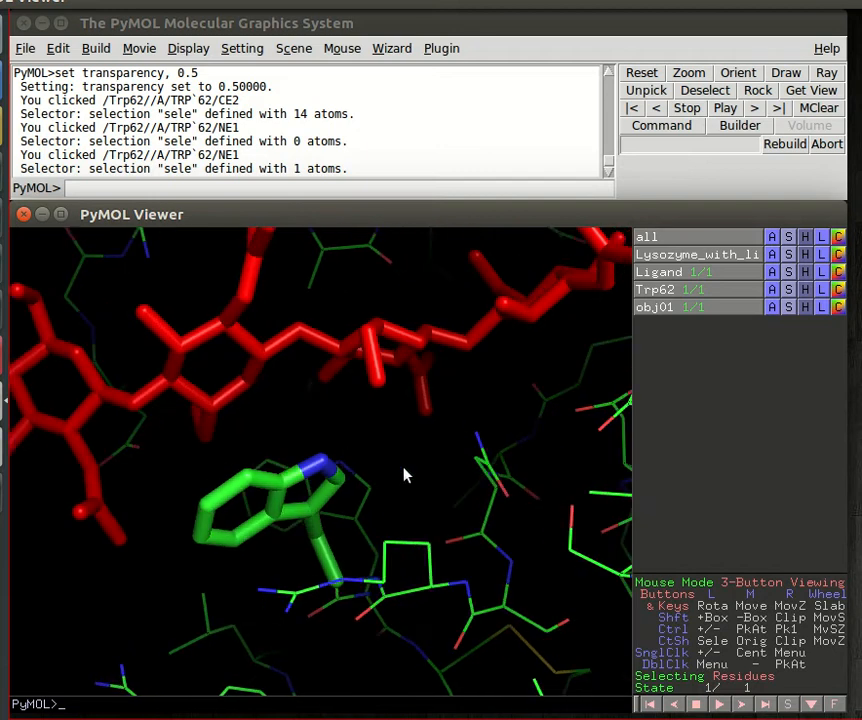
pyautogui.click(772, 302)
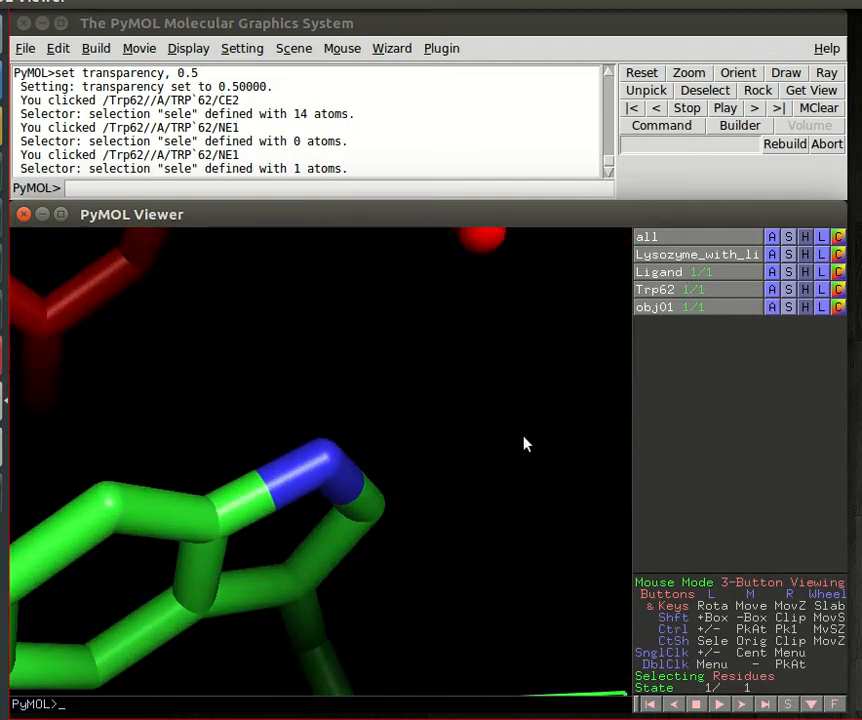
pyautogui.moveTo(421, 447); pyautogui.dragTo(395, 400)
# Rename the object obj01 to atom1
pyautogui.click(772, 308)
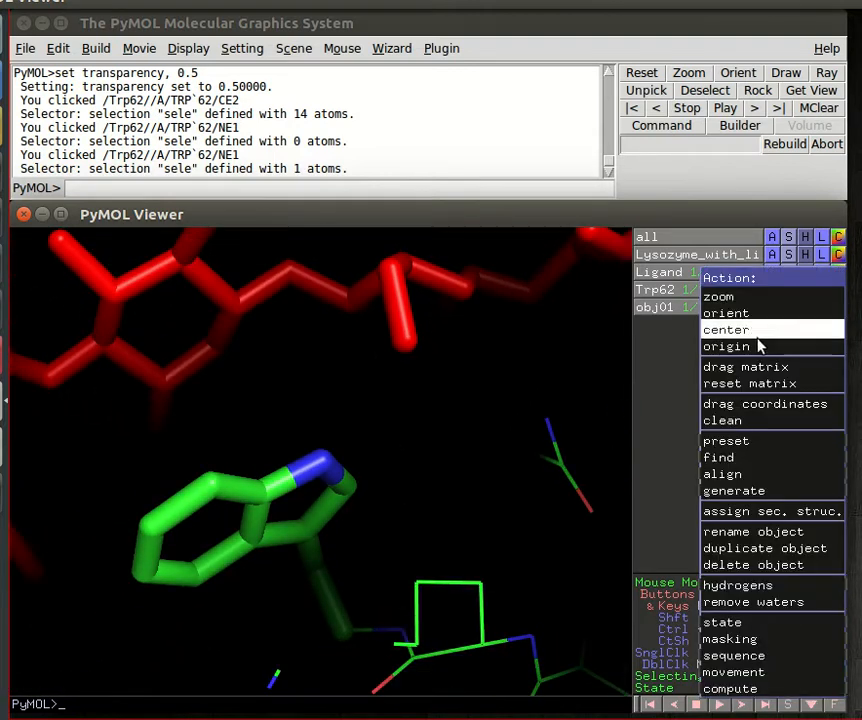
pyautogui.moveTo(748, 442)
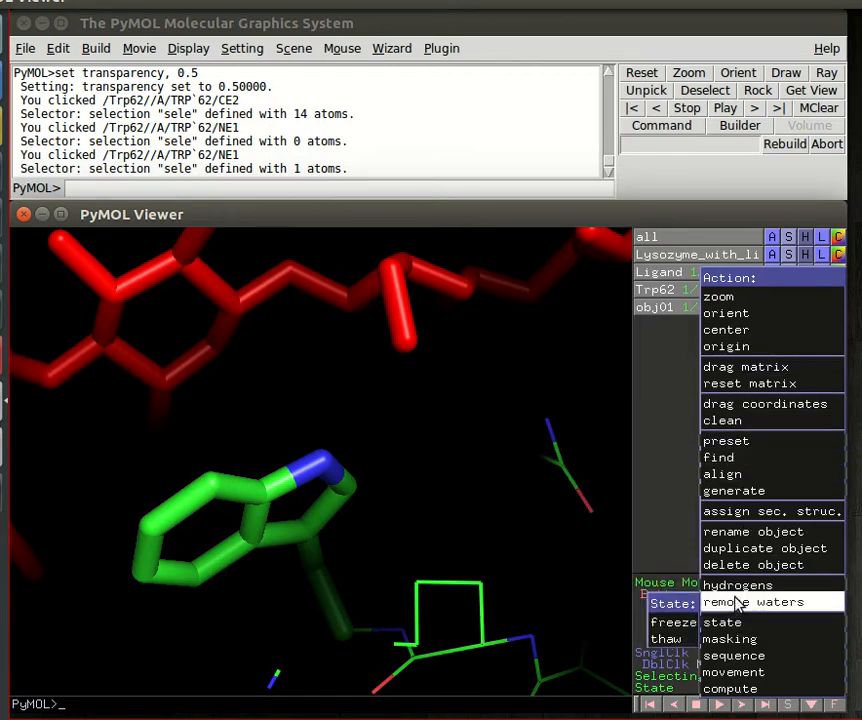
pyautogui.click(750, 532)
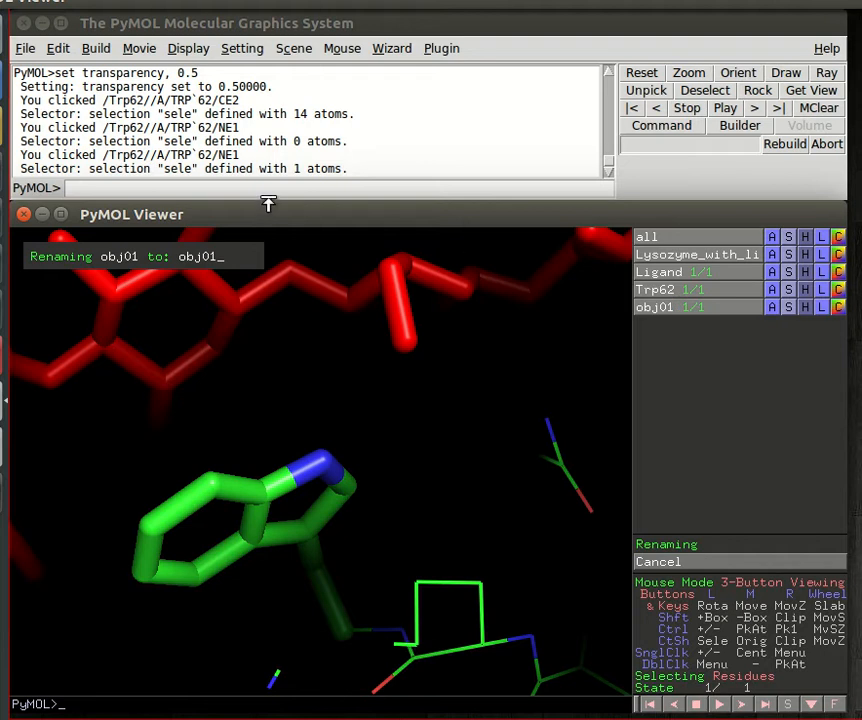
pyautogui.press('BackSpace')
pyautogui.press('BackSpace')
pyautogui.press('BackSpace')
pyautogui.press('BackSpace')
pyautogui.press('BackSpace')
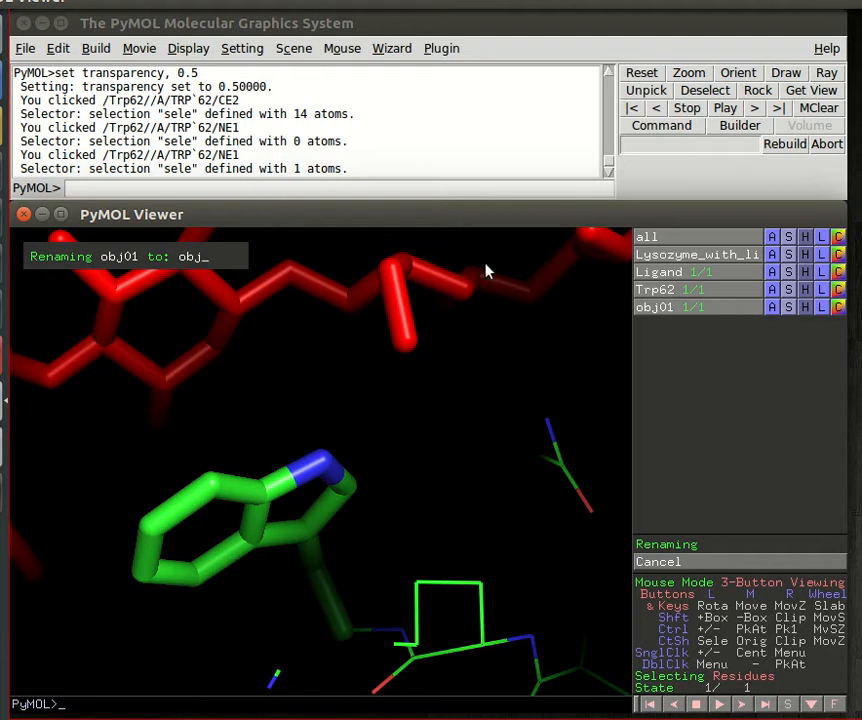
pyautogui.write('atom1')
pyautogui.press('Return')
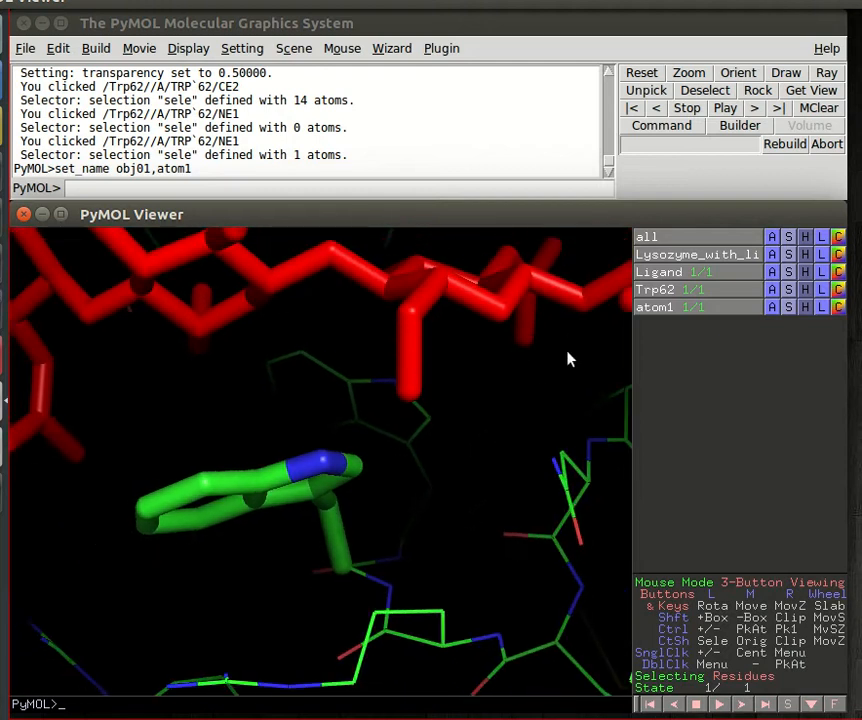
# Find the polar contacts of atom1 to any atoms excluding solvent
pyautogui.click(772, 307)
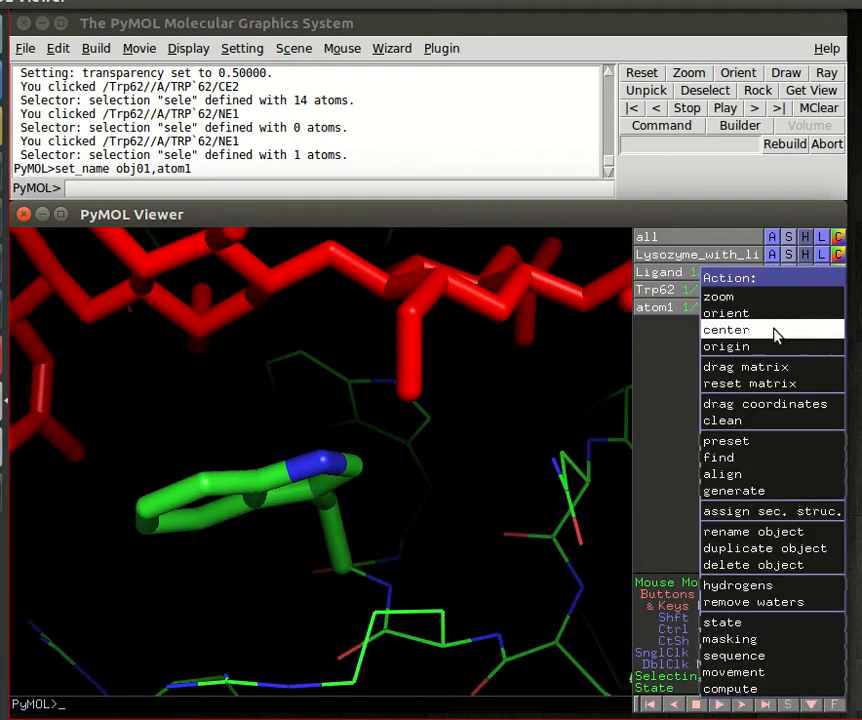
pyautogui.moveTo(775, 462)
pyautogui.moveTo(688, 461)
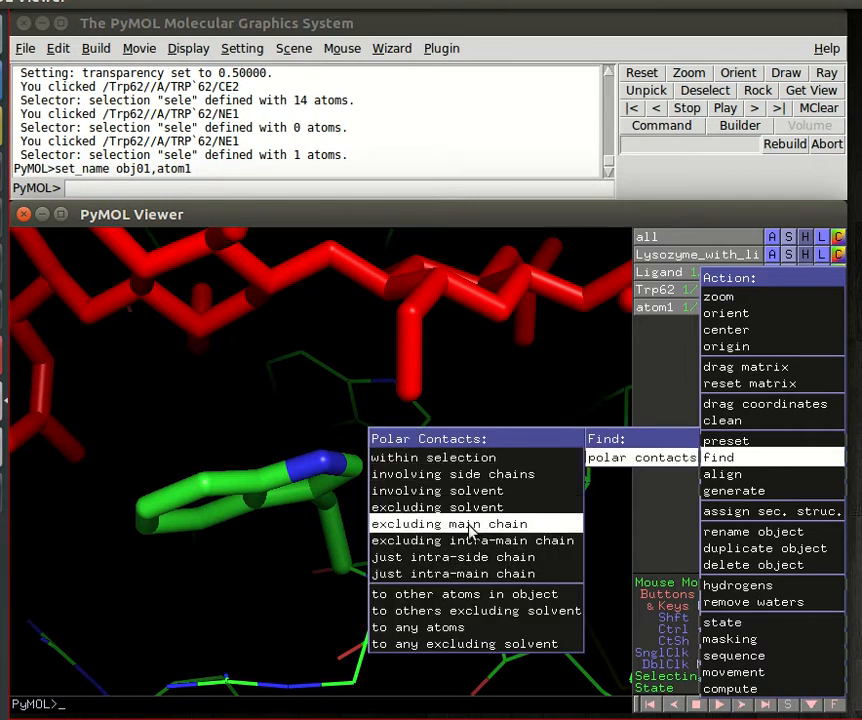
pyautogui.click(484, 645)
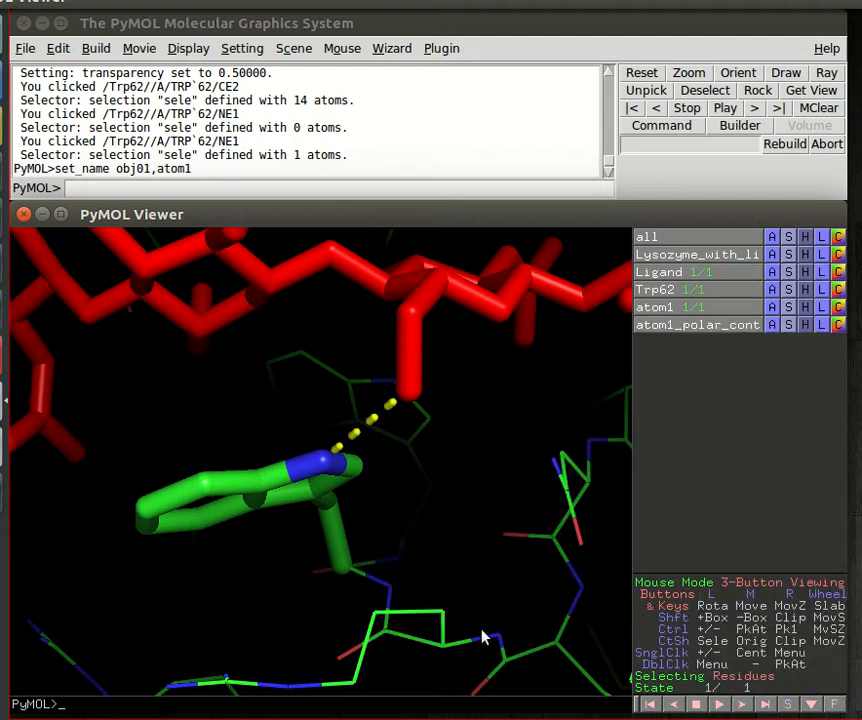
# Examine the polar contact between the Trp62 nitrogen and the ligand from several angles within the whole protein
pyautogui.moveTo(250, 392); pyautogui.dragTo(336, 362)
pyautogui.moveTo(336, 362); pyautogui.dragTo(428, 469, button='right')
pyautogui.scroll(5, 456, 458)
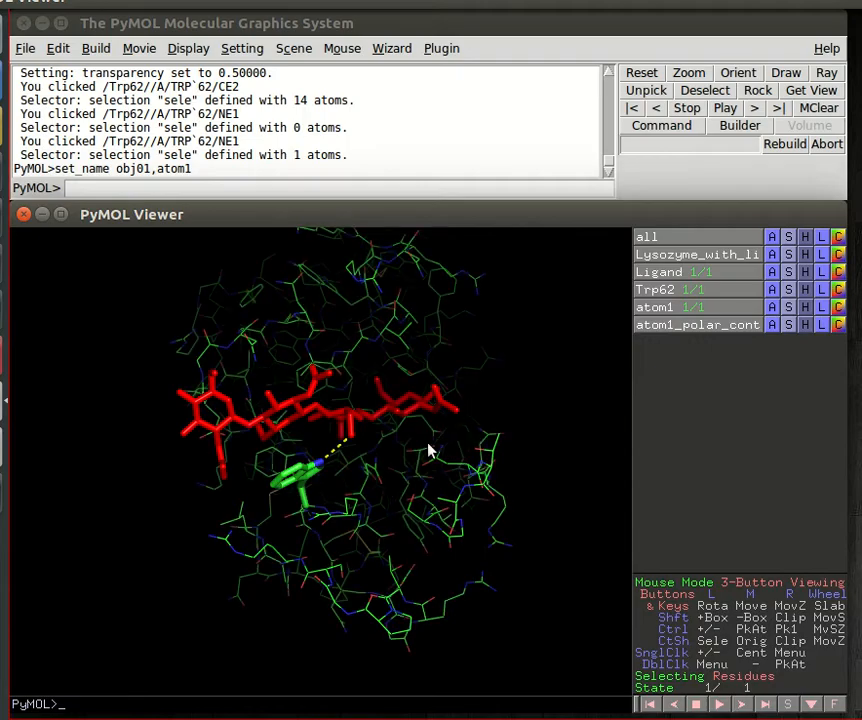
pyautogui.moveTo(444, 441); pyautogui.dragTo(229, 512)
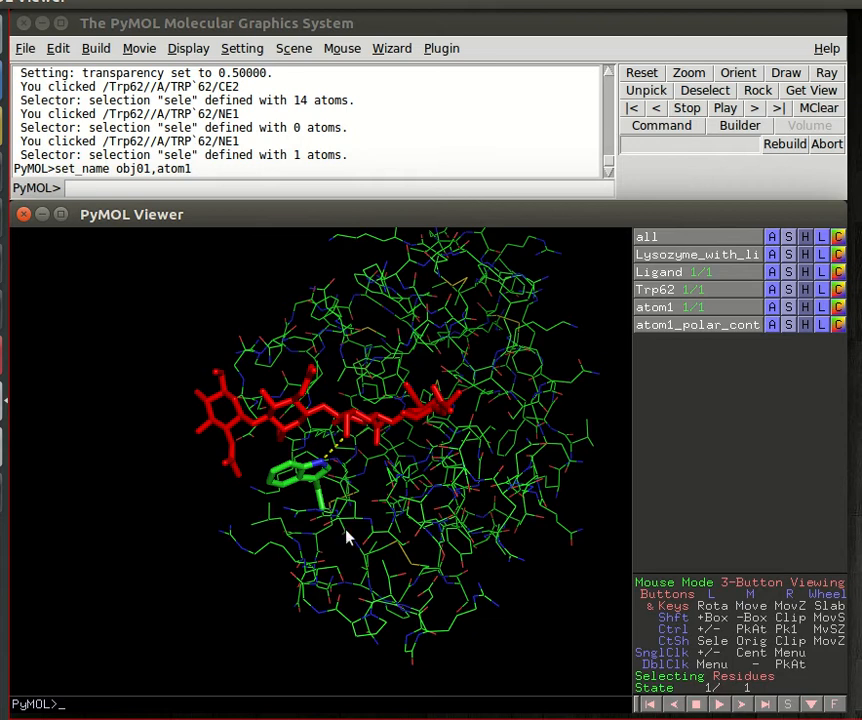
pyautogui.moveTo(350, 543); pyautogui.dragTo(183, 385)
pyautogui.moveTo(366, 379); pyautogui.dragTo(273, 288)
pyautogui.moveTo(168, 400); pyautogui.dragTo(160, 363)
pyautogui.moveTo(300, 396); pyautogui.dragTo(315, 428)
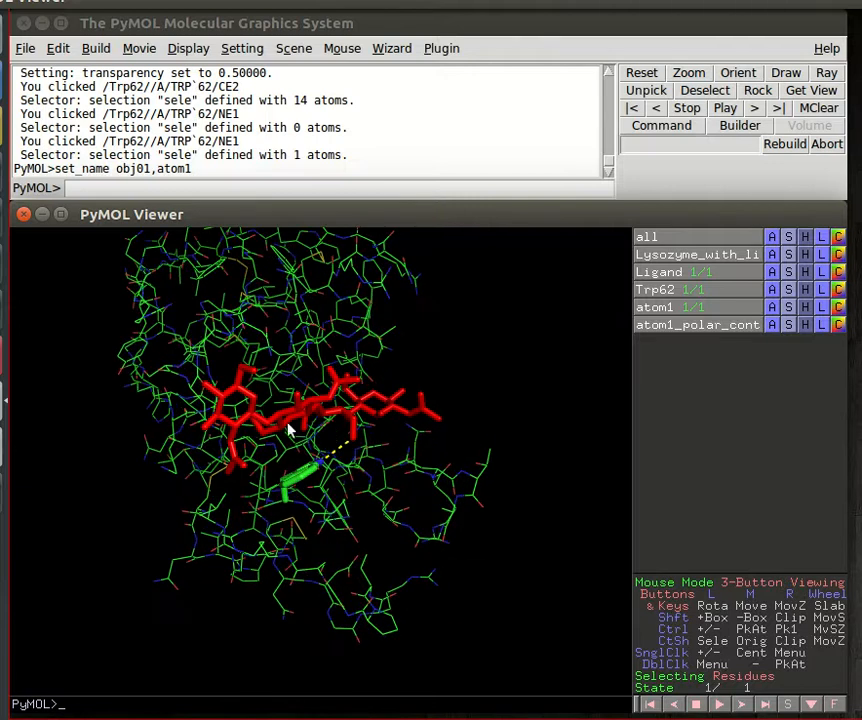
pyautogui.moveTo(253, 428)
pyautogui.mouseDown()
pyautogui.moveTo(273, 475)
pyautogui.moveTo(250, 458)
pyautogui.moveTo(255, 440)
pyautogui.mouseUp()
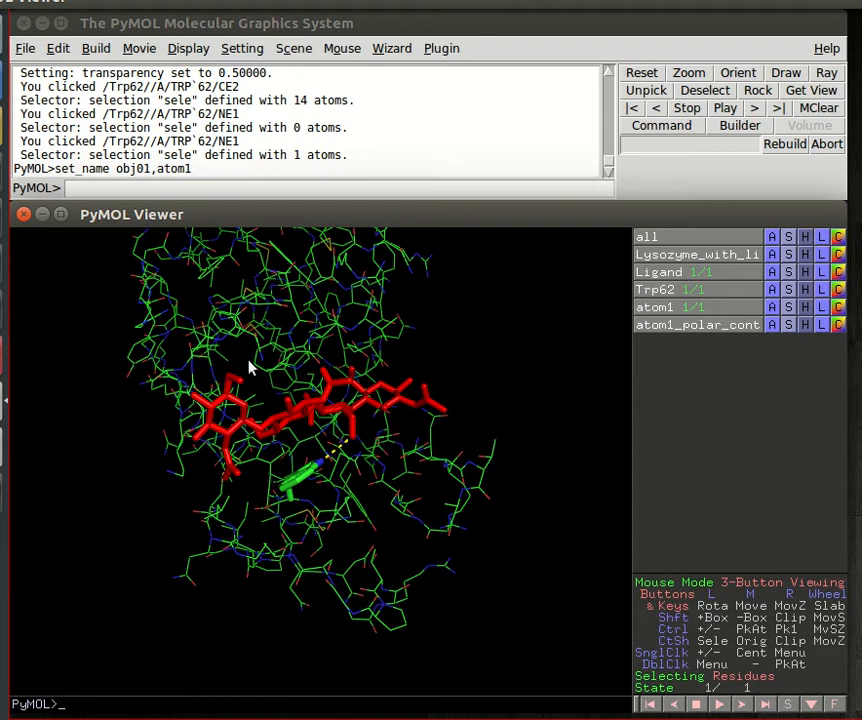
# Try a light grey viewer background and return it to black
pyautogui.click(184, 49)
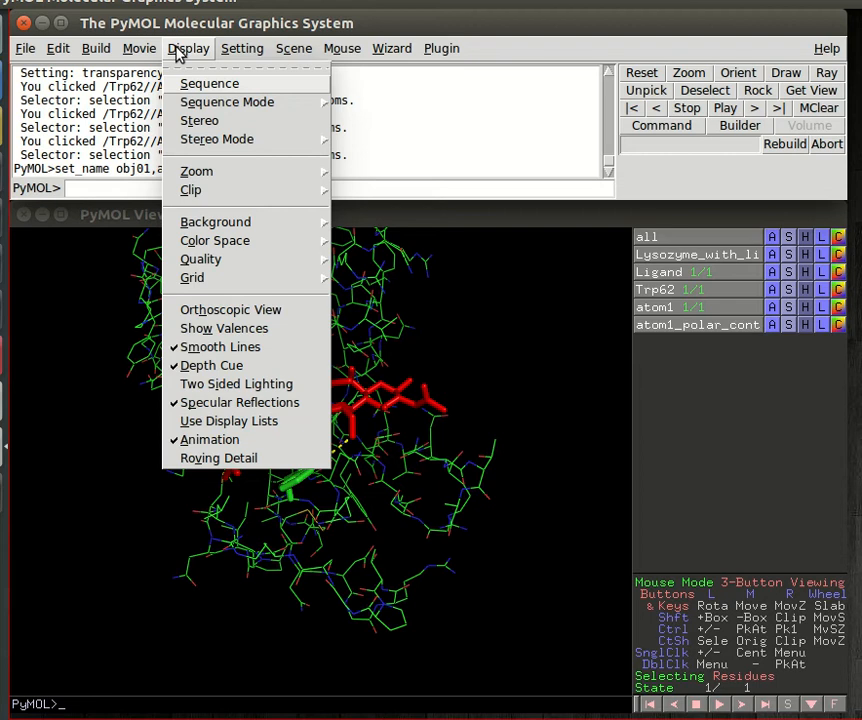
pyautogui.moveTo(255, 226)
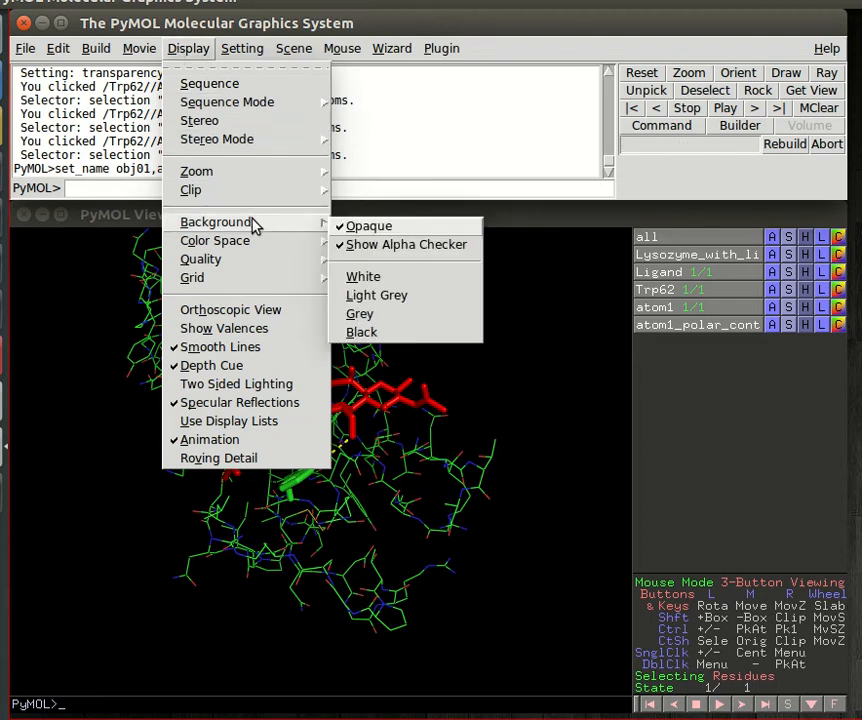
pyautogui.click(381, 299)
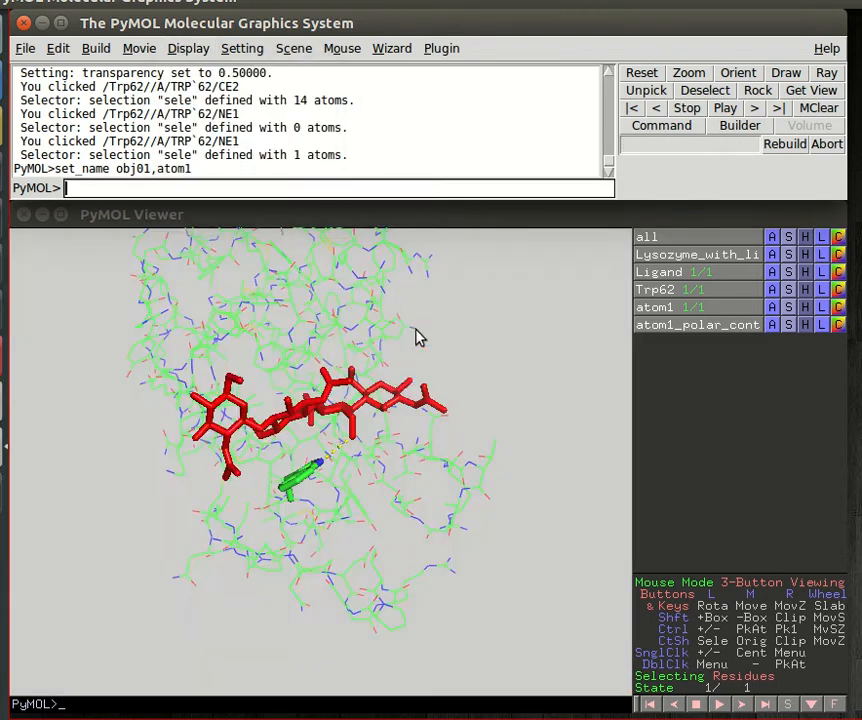
pyautogui.click(199, 47)
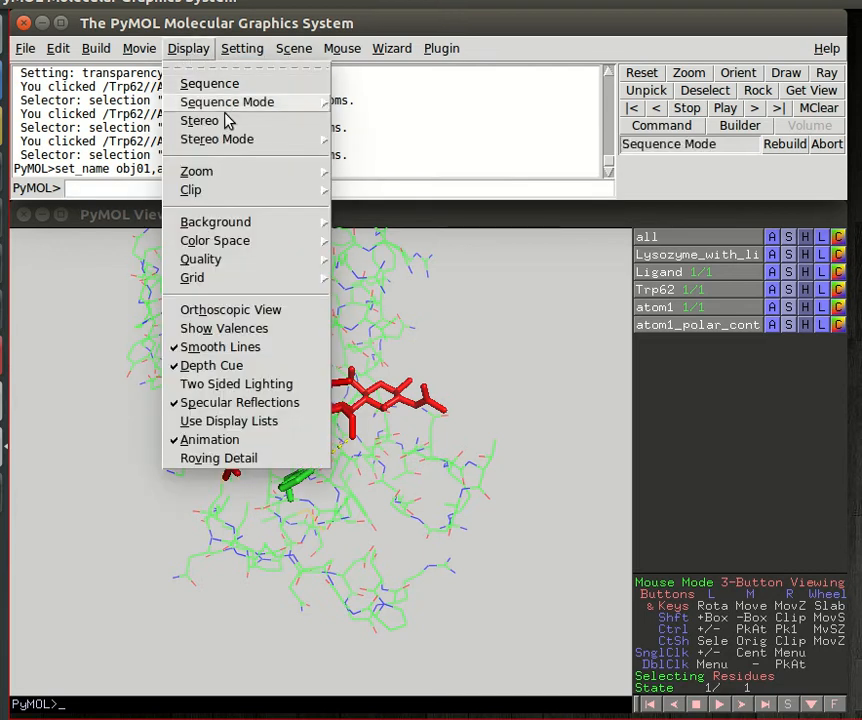
pyautogui.moveTo(327, 224)
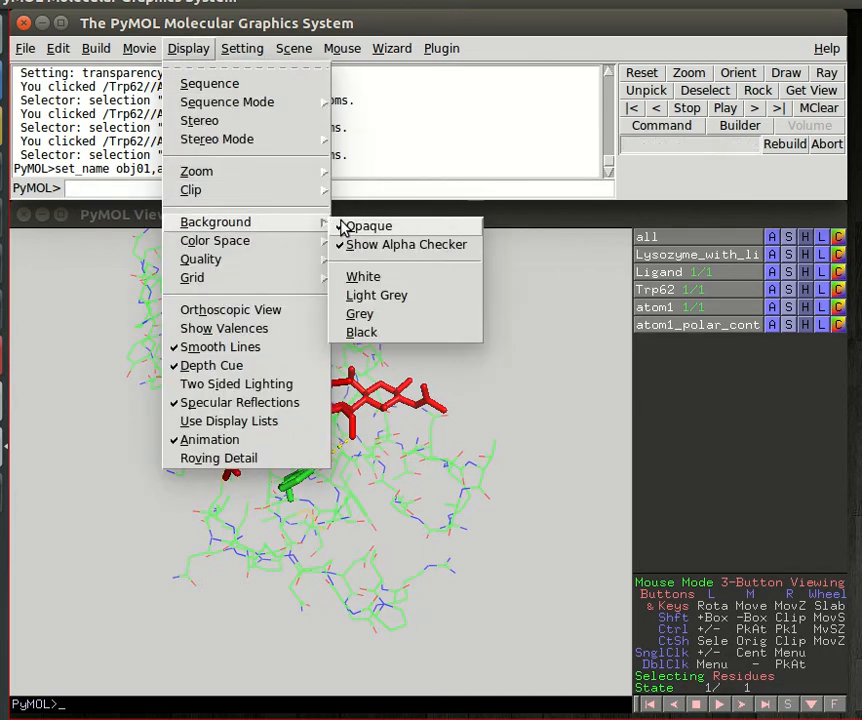
pyautogui.click(362, 333)
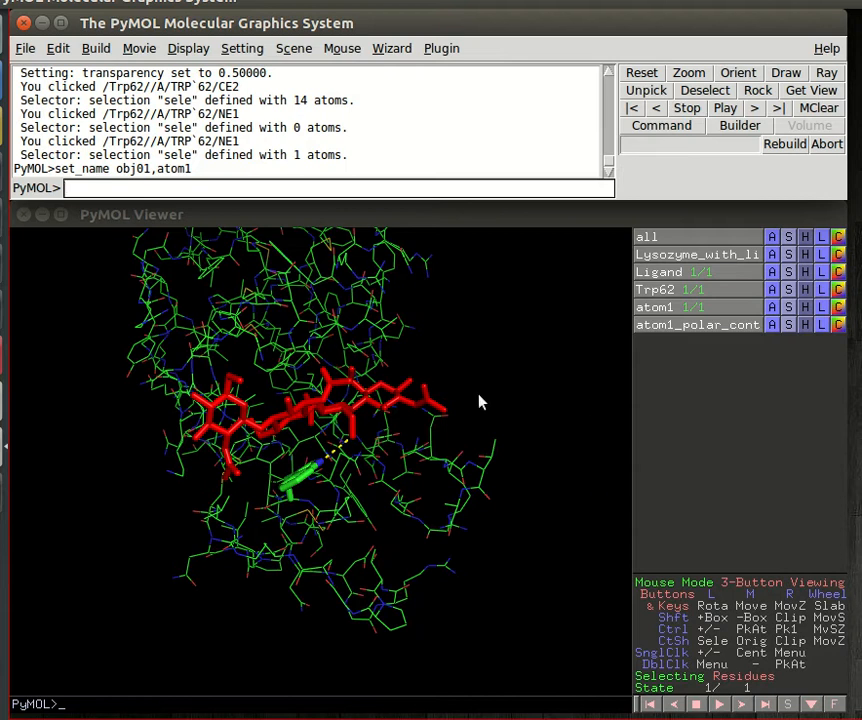
# Inspect the dashed contact between Trp62 and the ligand up close and from different sides, including the surrounding residues
pyautogui.moveTo(320, 362); pyautogui.dragTo(360, 380)
pyautogui.moveTo(257, 423); pyautogui.dragTo(323, 440)
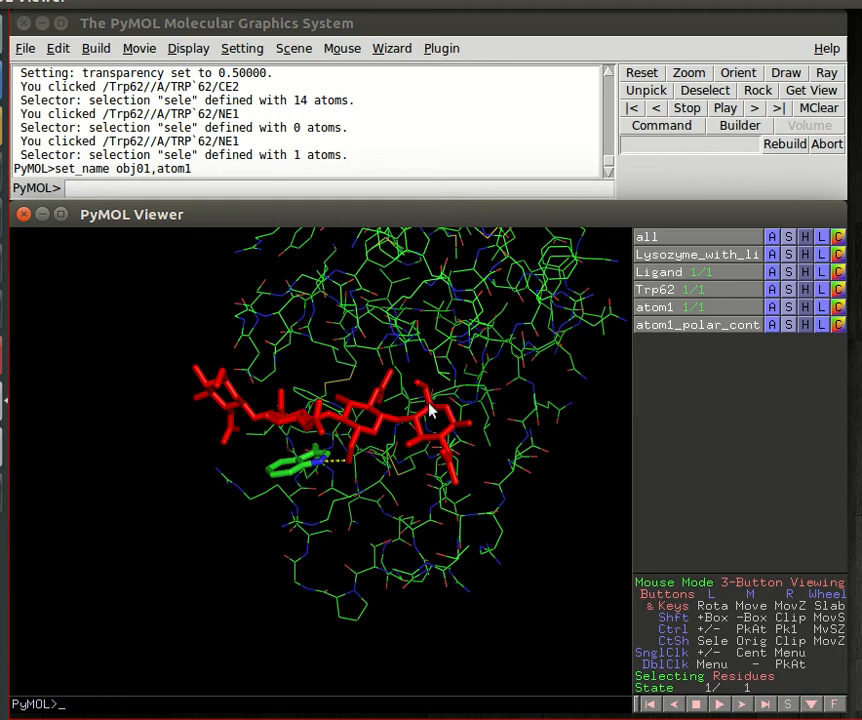
pyautogui.moveTo(342, 581); pyautogui.dragTo(353, 428)
pyautogui.moveTo(353, 428); pyautogui.dragTo(388, 673, button='right')
pyautogui.moveTo(417, 400); pyautogui.dragTo(537, 462)
pyautogui.moveTo(457, 592); pyautogui.dragTo(424, 366, button='right')
pyautogui.moveTo(418, 511)
pyautogui.mouseDown(button='right')
pyautogui.moveTo(420, 294)
pyautogui.moveTo(479, 595)
pyautogui.mouseUp(button='right')
pyautogui.moveTo(463, 440); pyautogui.dragTo(465, 500, button='right')
pyautogui.moveTo(484, 396); pyautogui.dragTo(482, 370)
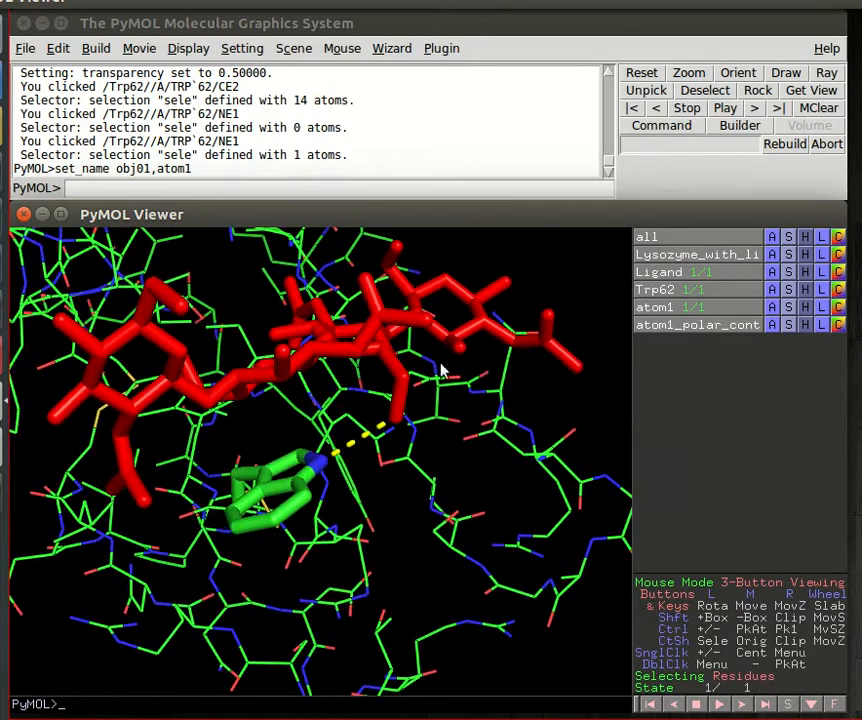
pyautogui.moveTo(252, 306); pyautogui.dragTo(322, 342)
pyautogui.moveTo(506, 458); pyautogui.dragTo(343, 452)
pyautogui.moveTo(453, 409); pyautogui.dragTo(440, 427)
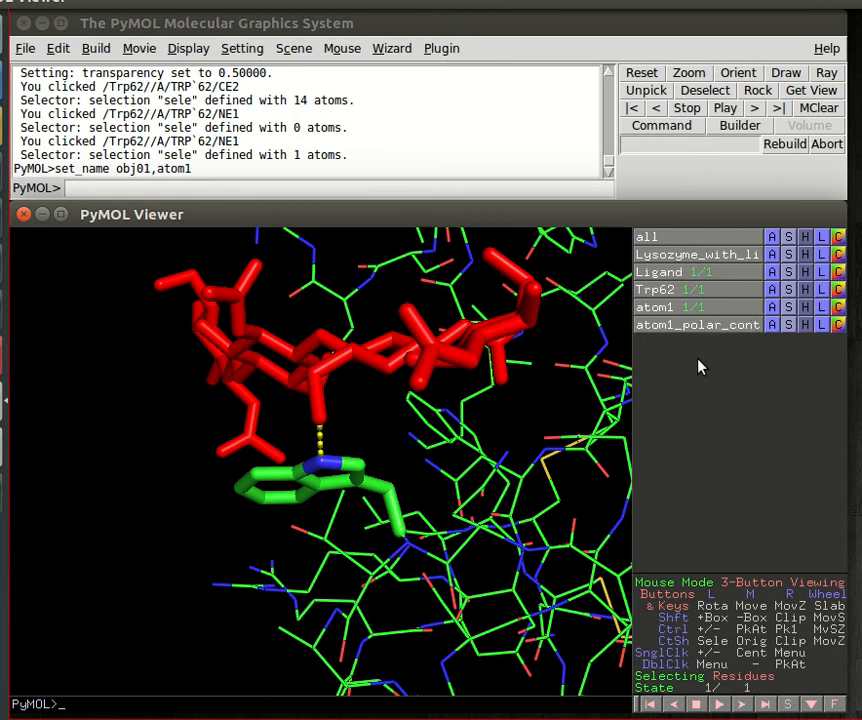
pyautogui.moveTo(127, 494); pyautogui.dragTo(410, 475)
pyautogui.moveTo(273, 512); pyautogui.dragTo(314, 358)
pyautogui.moveTo(489, 419); pyautogui.dragTo(462, 400)
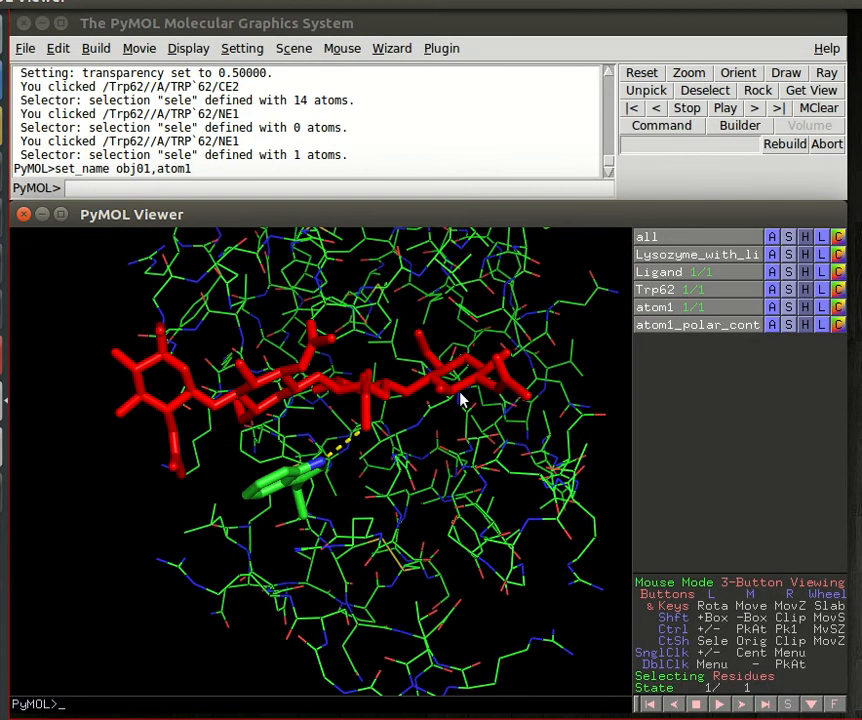